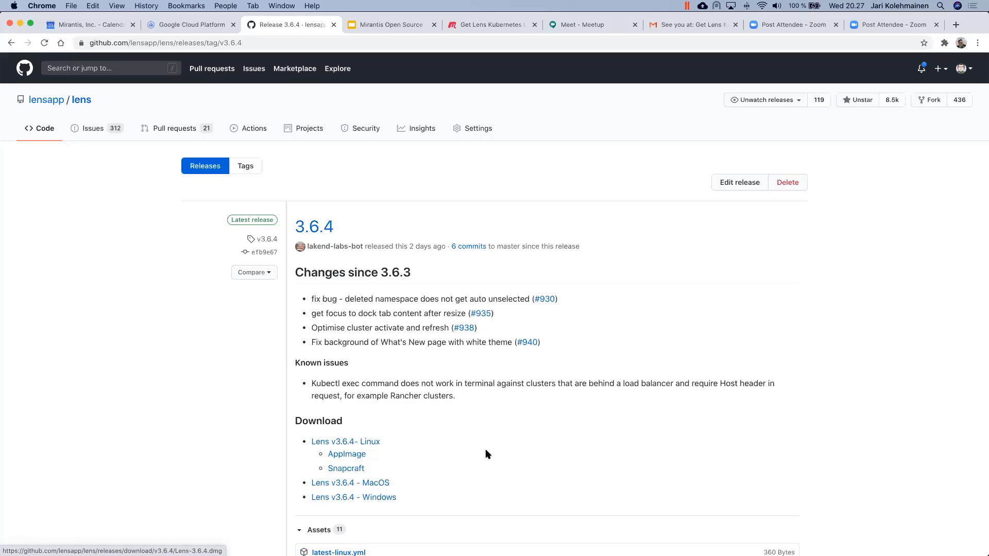
# Step: Switch to Finder and mount Lens-3.6.4.dmg from the Downloads folder
pyautogui.press('super+Tab')
pyautogui.press('super+Tab')
pyautogui.press('super+Tab')
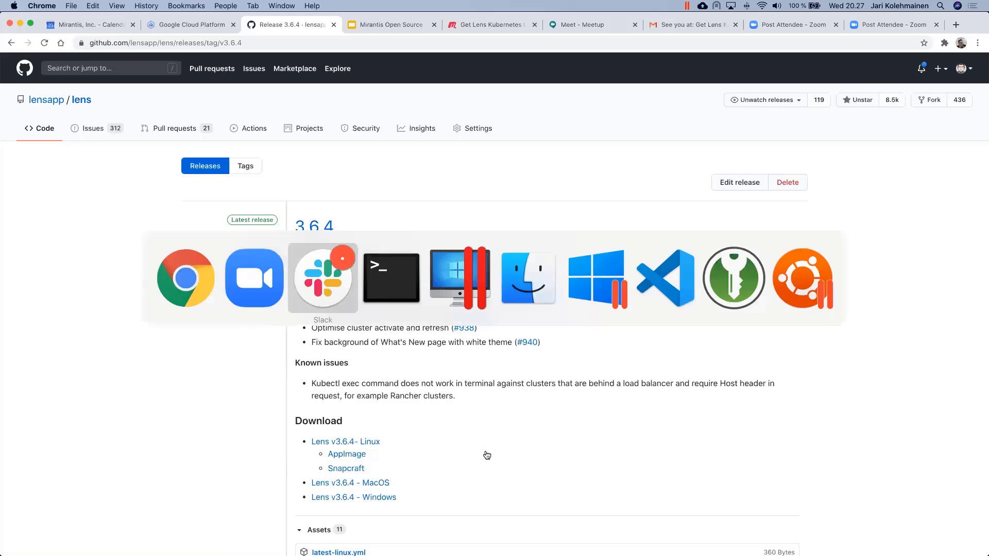
pyautogui.press('super+shift+Tab')
pyautogui.press('super+shift+Tab')
pyautogui.press('super+shift+Tab')
pyautogui.press('super+Tab')
pyautogui.press('super+Tab')
pyautogui.press('super+Tab')
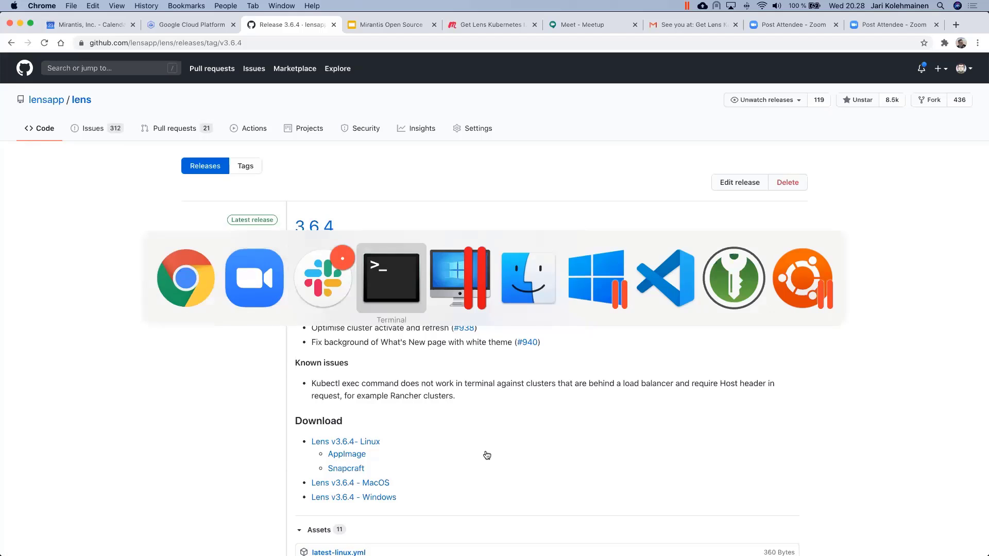
pyautogui.press('super+Tab')
pyautogui.press('super+Tab')
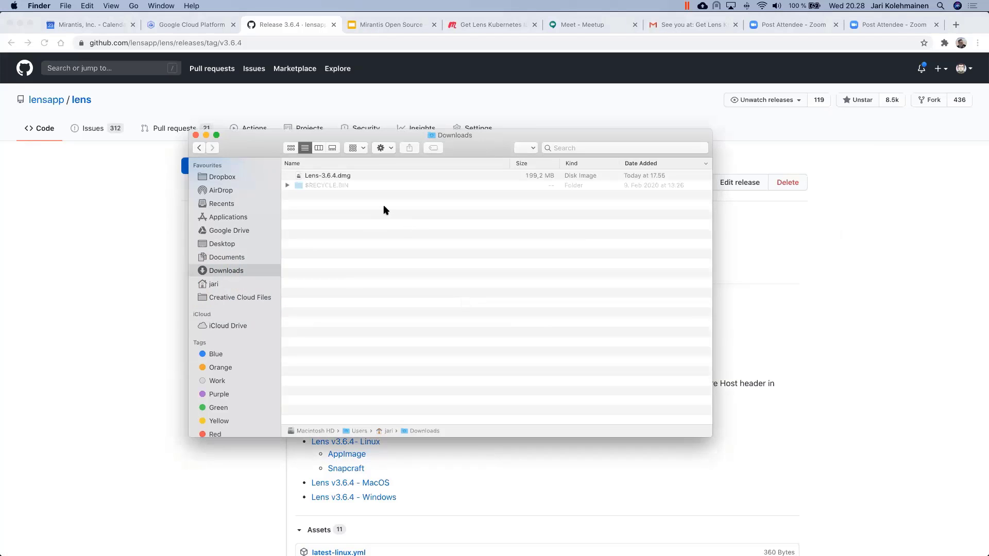
pyautogui.click(354, 177)
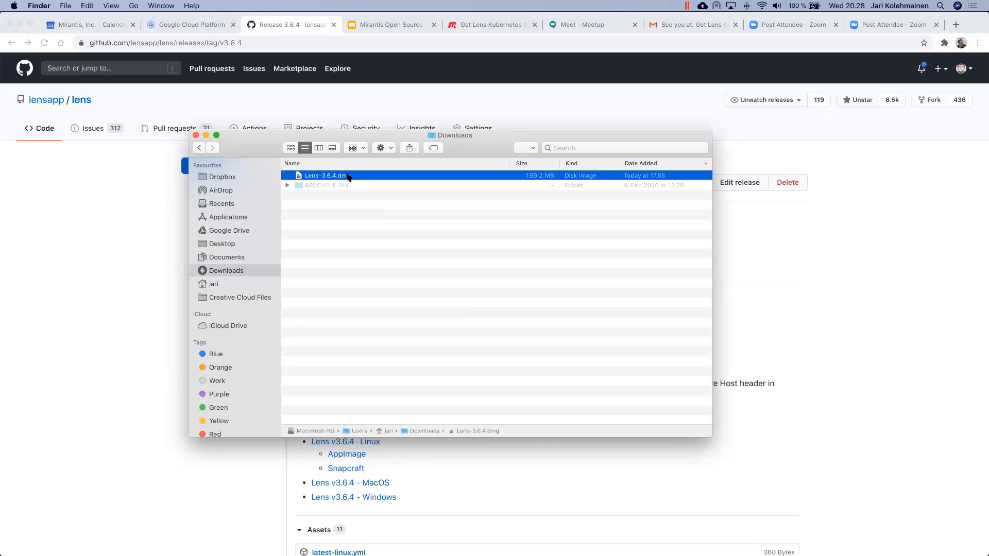
pyautogui.doubleClick(348, 177)
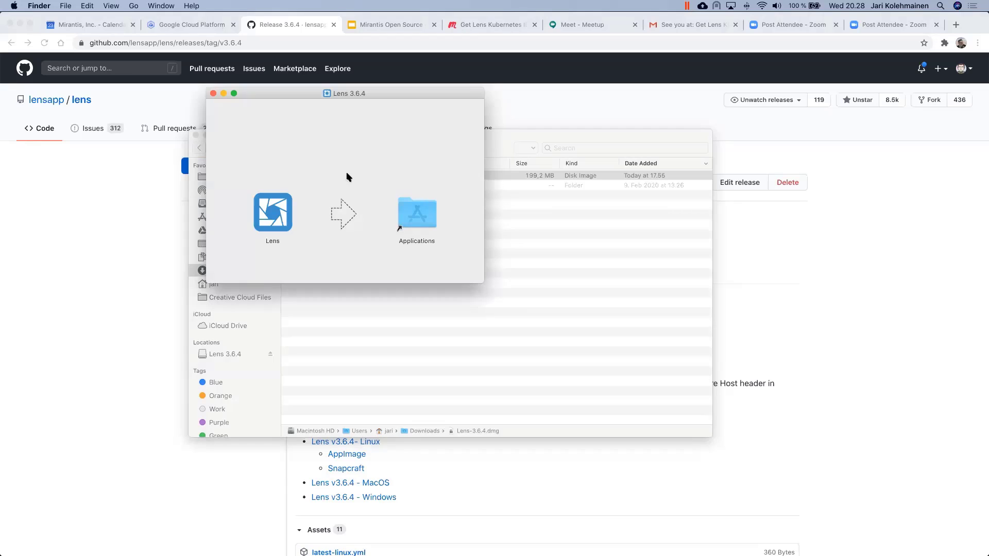
# Step: Copy the Lens app into Applications and launch it from there
pyautogui.moveTo(281, 211); pyautogui.dragTo(420, 211)
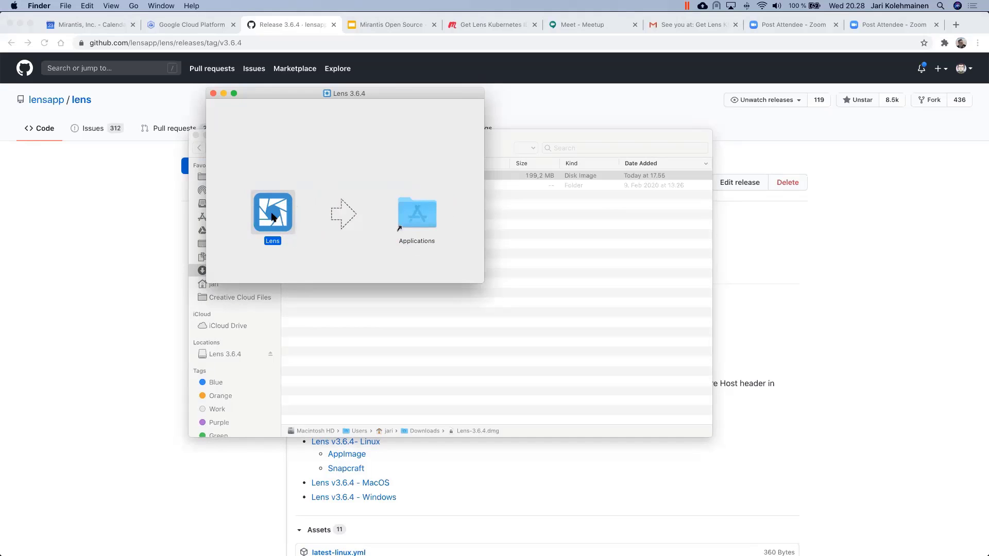
pyautogui.moveTo(282, 208); pyautogui.dragTo(422, 220)
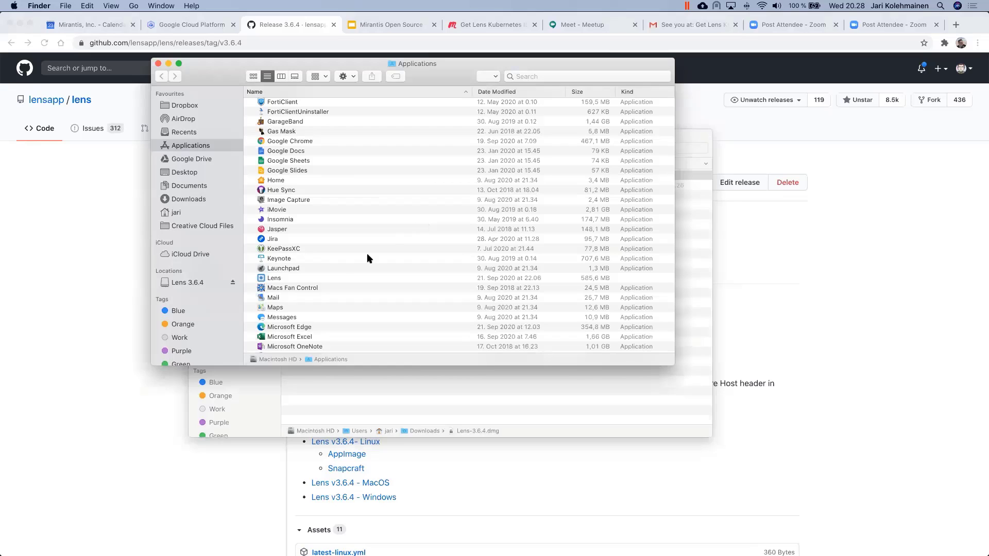
pyautogui.click(338, 280)
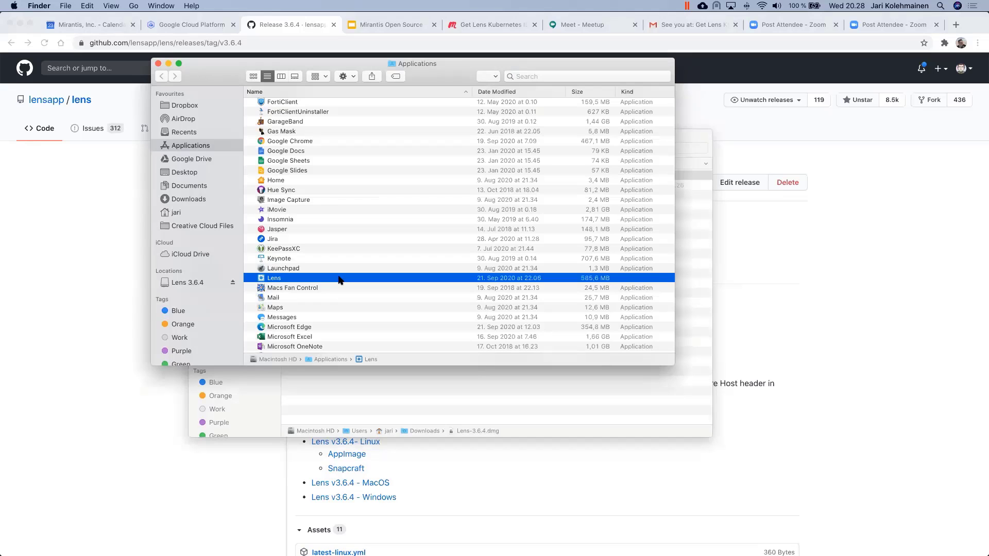
pyautogui.doubleClick(338, 279)
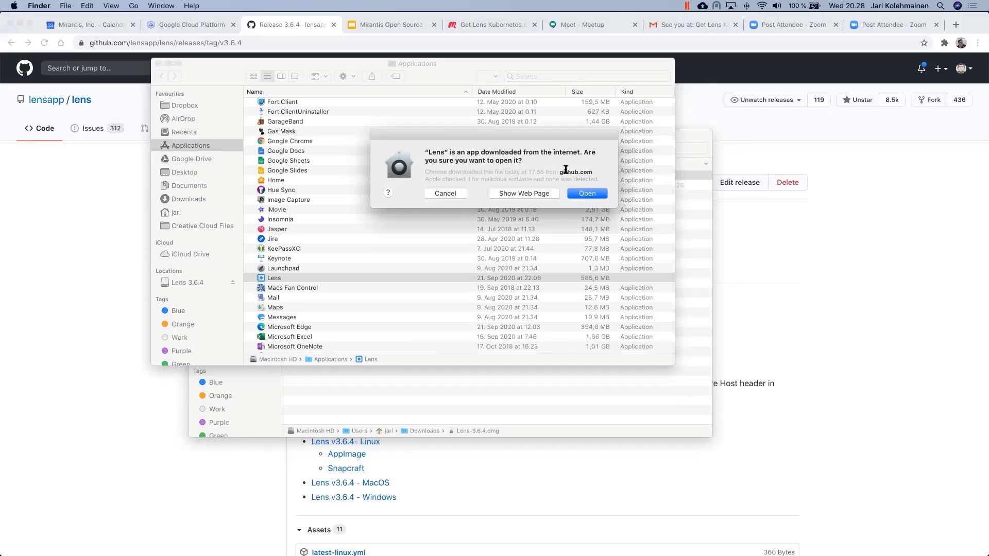
# Step: Confirm opening the downloaded Lens app so it starts to the Welcome screen
pyautogui.click(587, 194)
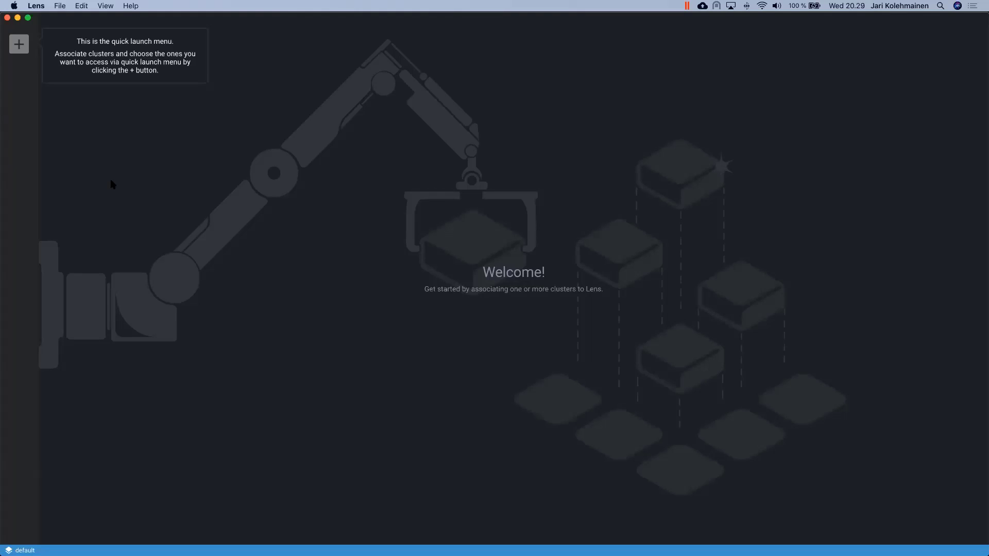
# Step: Add a cluster using the minikube context selected from the kubeconfig contexts list
pyautogui.click(19, 45)
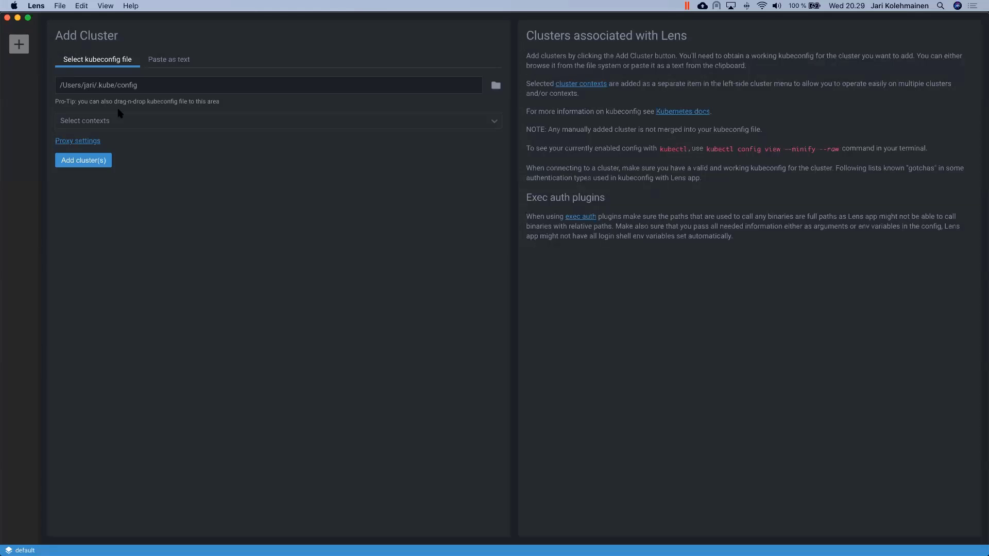
pyautogui.click(141, 124)
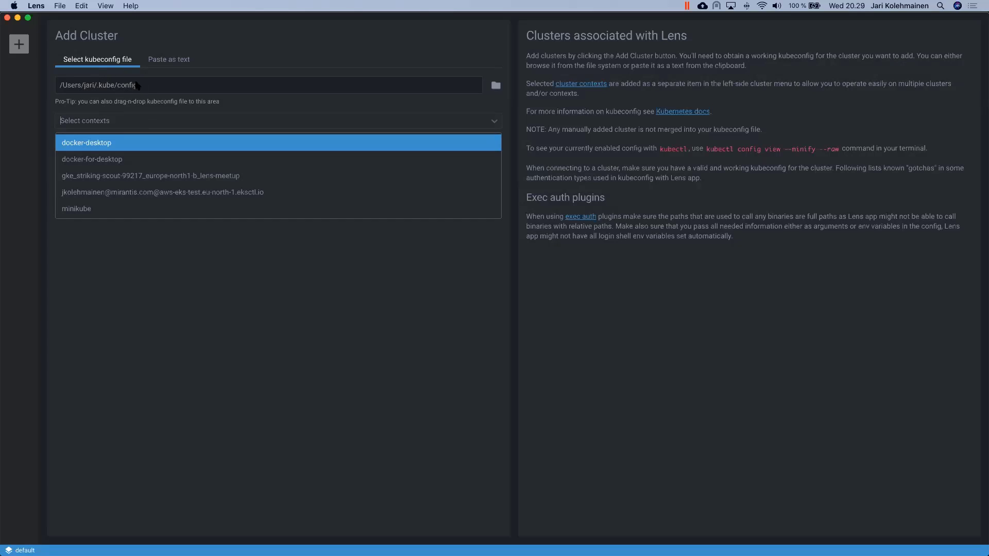
pyautogui.click(175, 208)
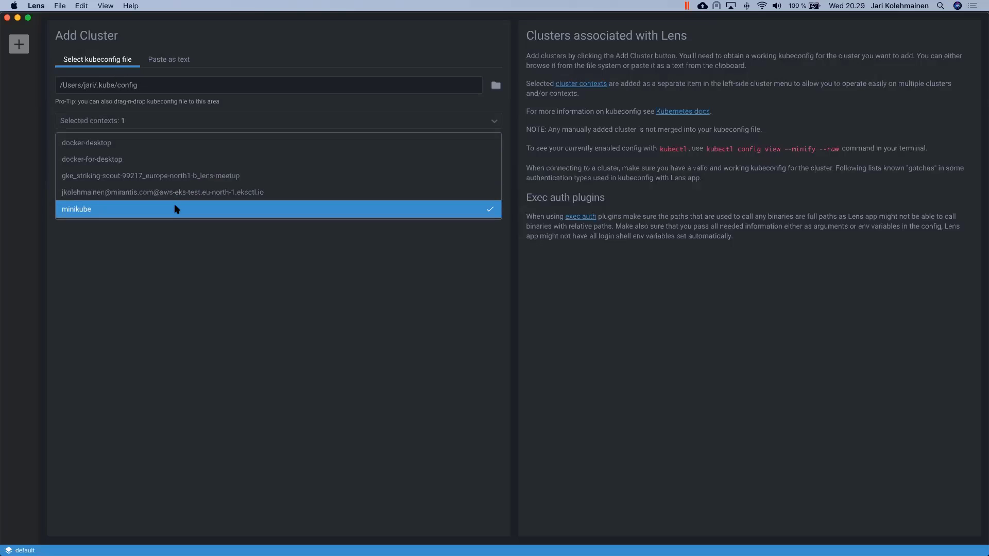
pyautogui.click(185, 244)
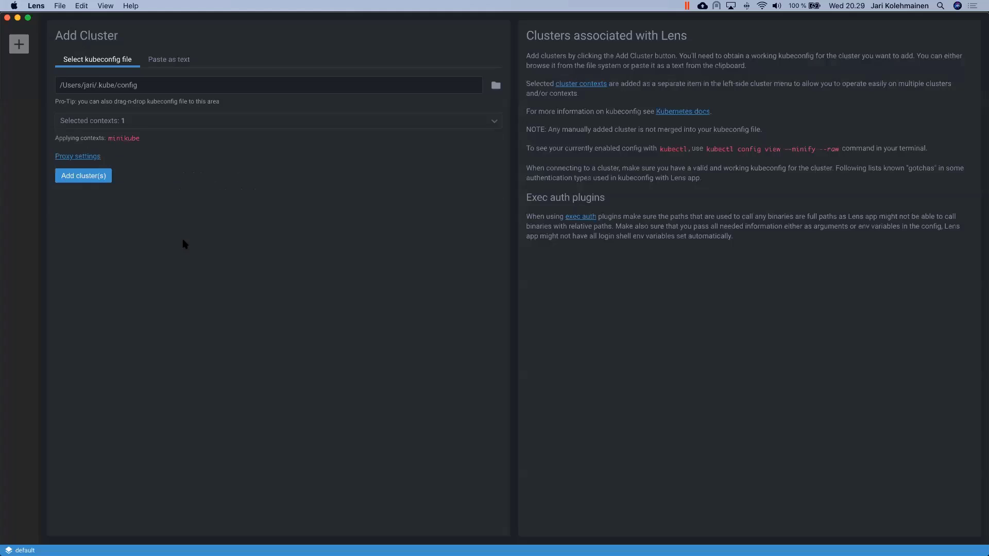
pyautogui.click(98, 179)
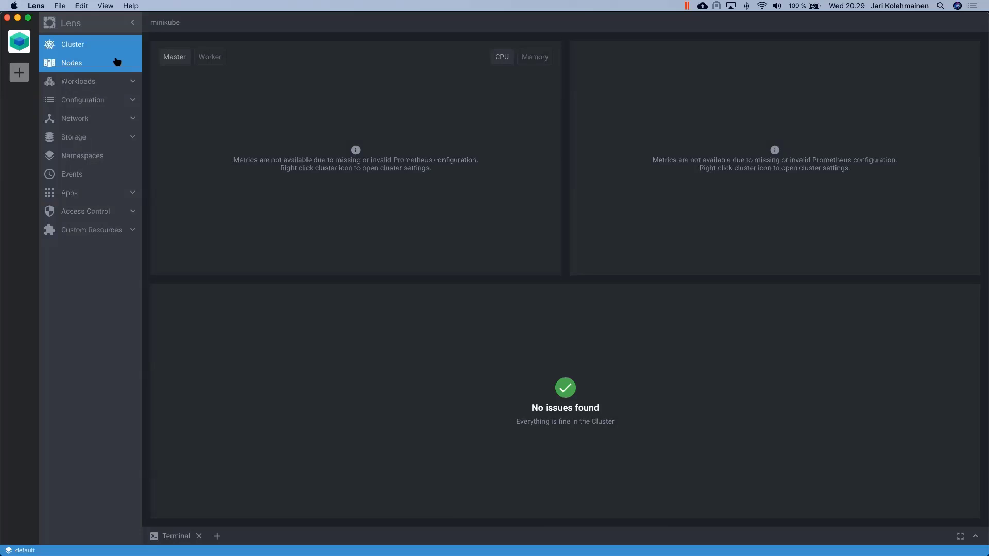
# Step: Quit Lens from its application menu in the menu bar
pyautogui.click(36, 5)
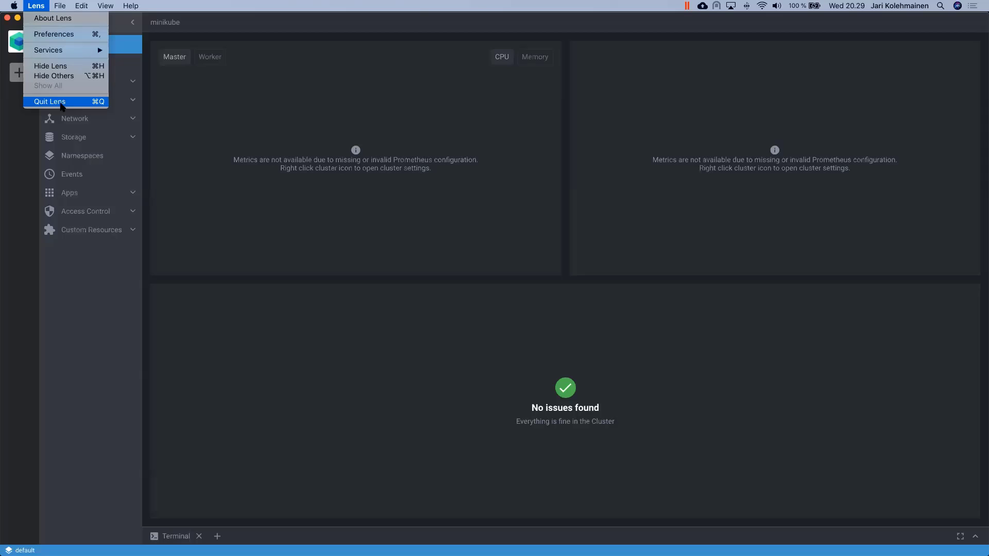
pyautogui.click(61, 106)
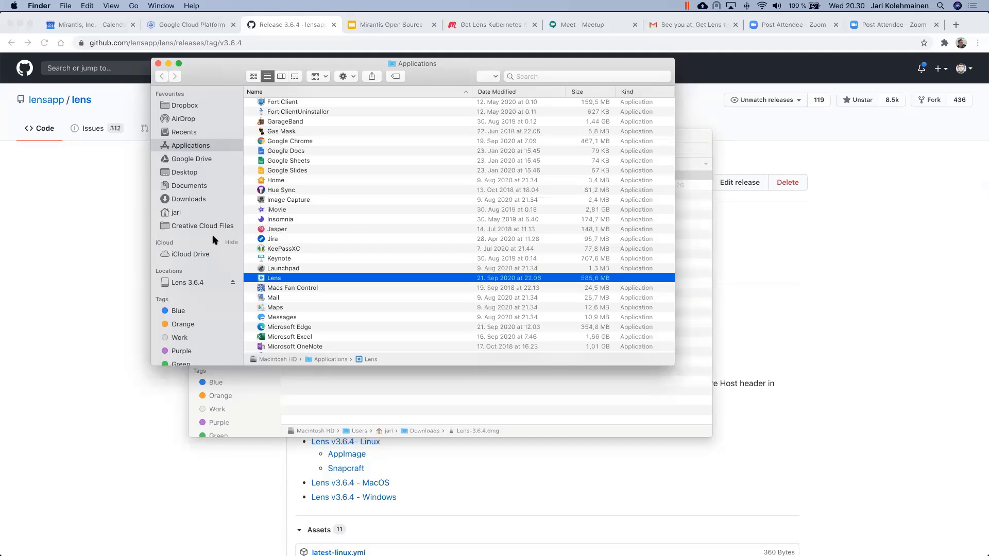
# Step: Switch to Parallels Desktop and start and open the Ubuntu 18.04 virtual machine
pyautogui.press('super+Tab')
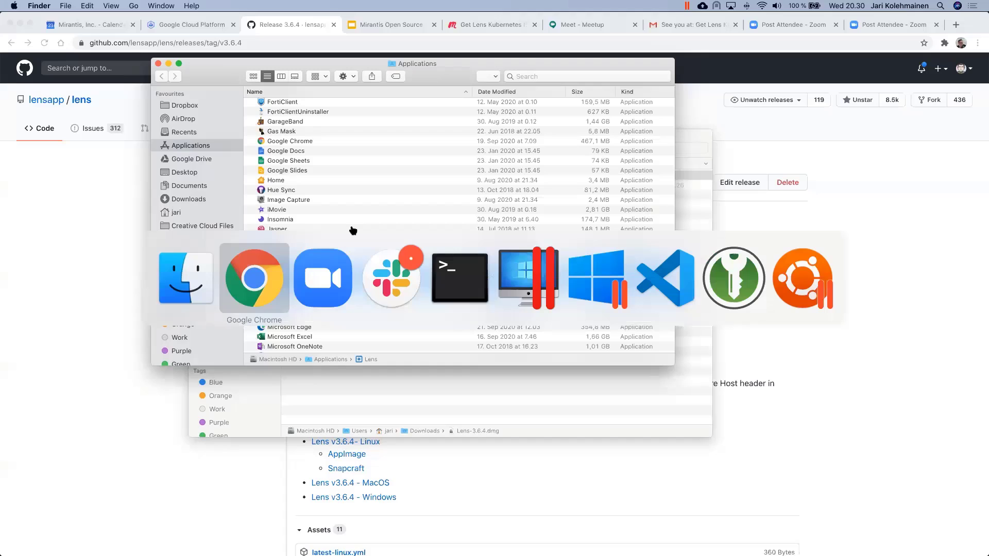
pyautogui.press('super+Tab')
pyautogui.press('super+Tab')
pyautogui.press('super+Tab')
pyautogui.press('super+Tab')
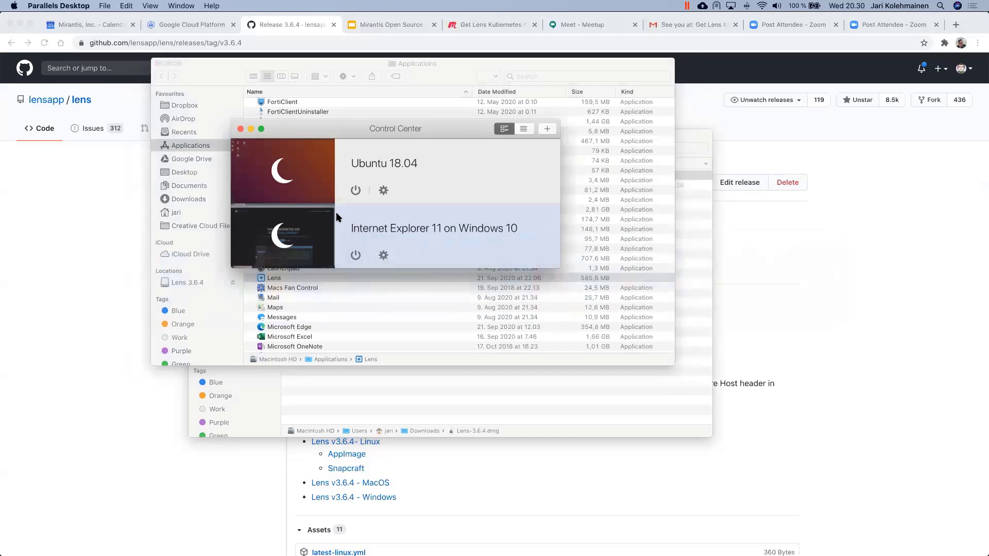
pyautogui.click(281, 174)
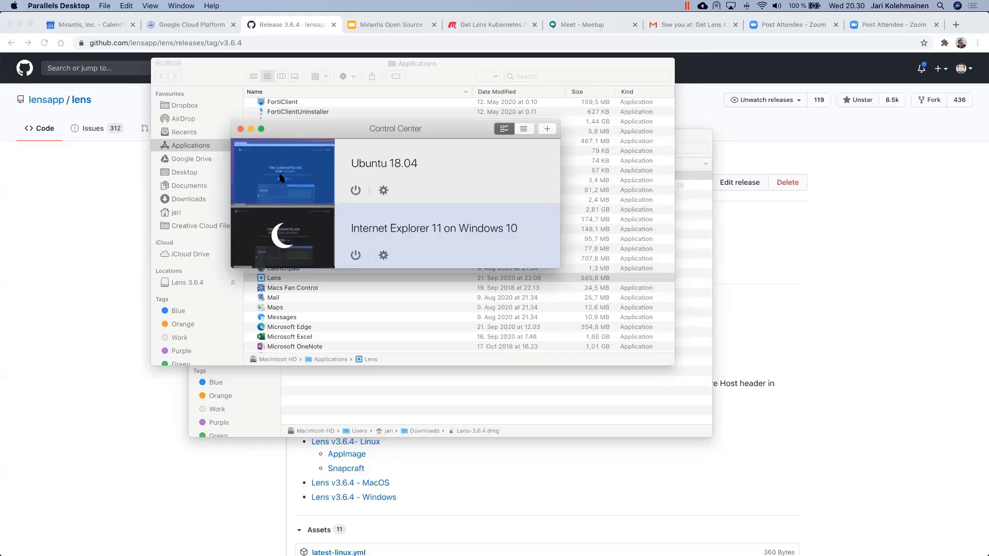
pyautogui.click(293, 171)
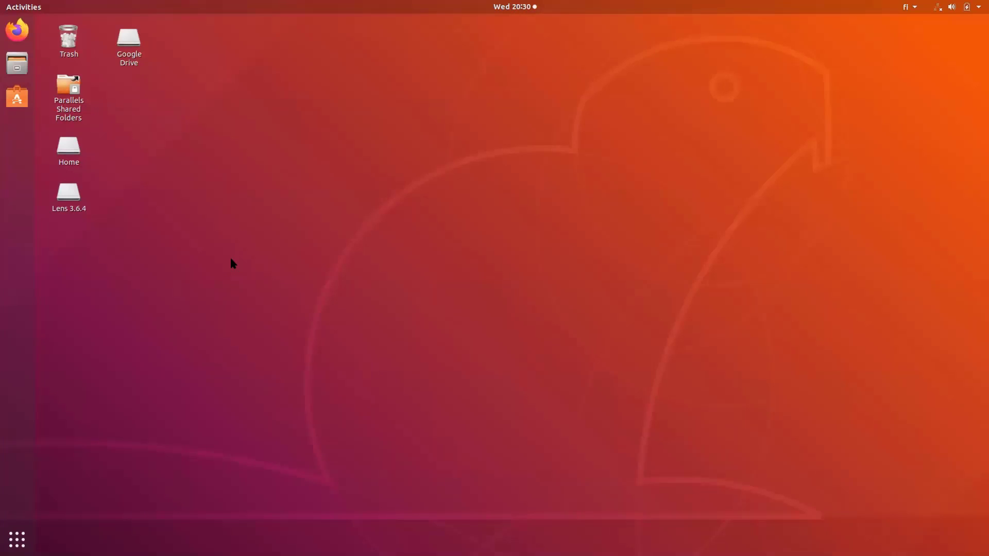
# Step: Launch Ubuntu Software, search for 'lens' and open the Lens details page
pyautogui.click(23, 100)
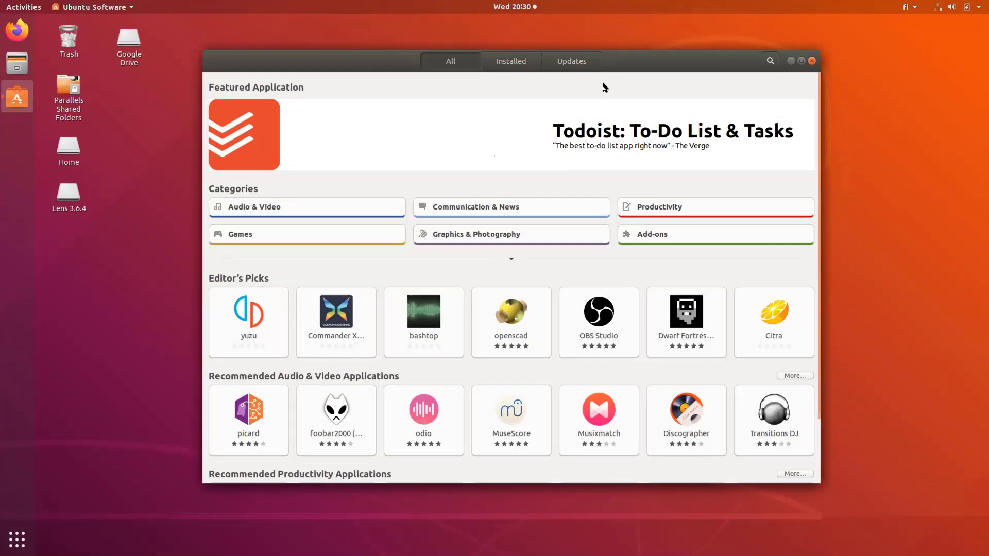
pyautogui.moveTo(621, 64); pyautogui.dragTo(492, 61)
pyautogui.click(640, 59)
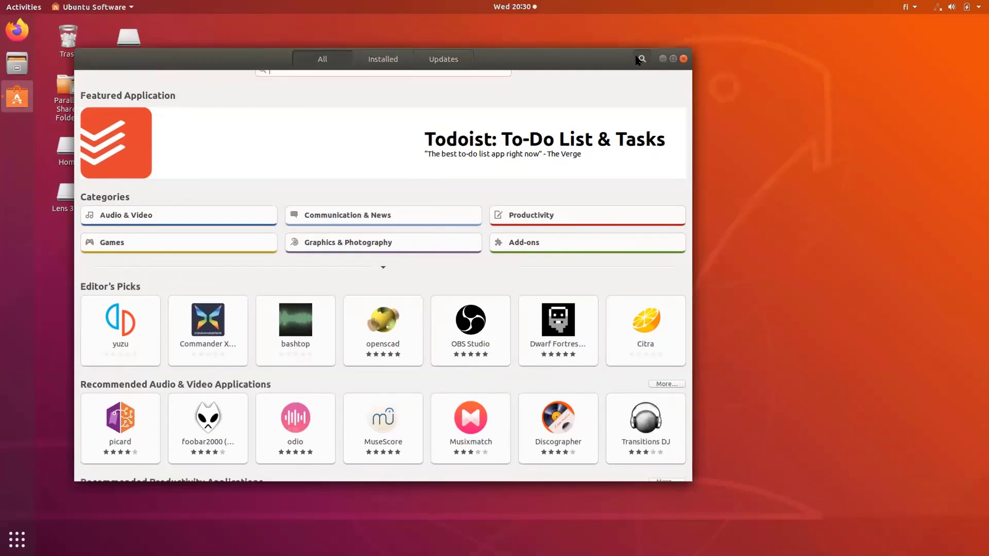
pyautogui.write('lens')
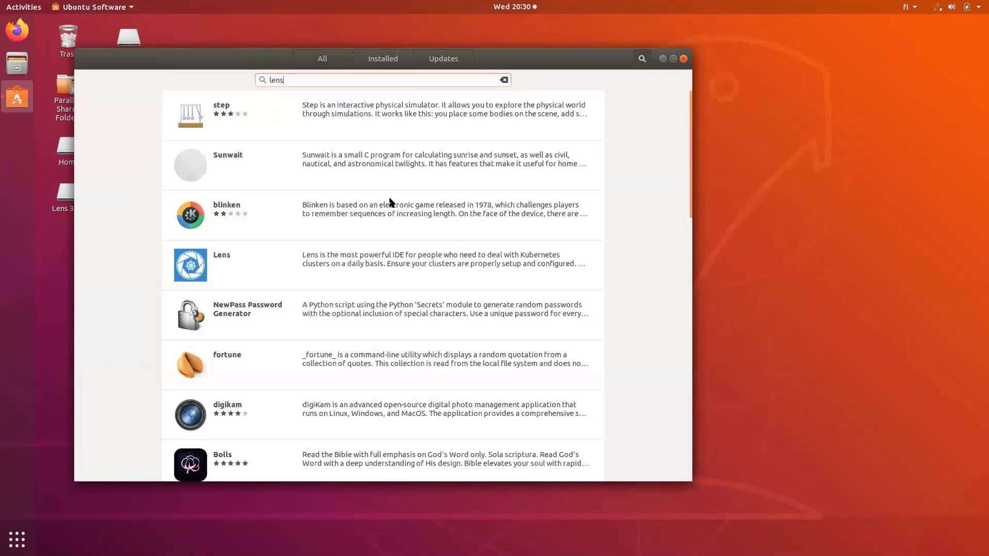
pyautogui.click(326, 257)
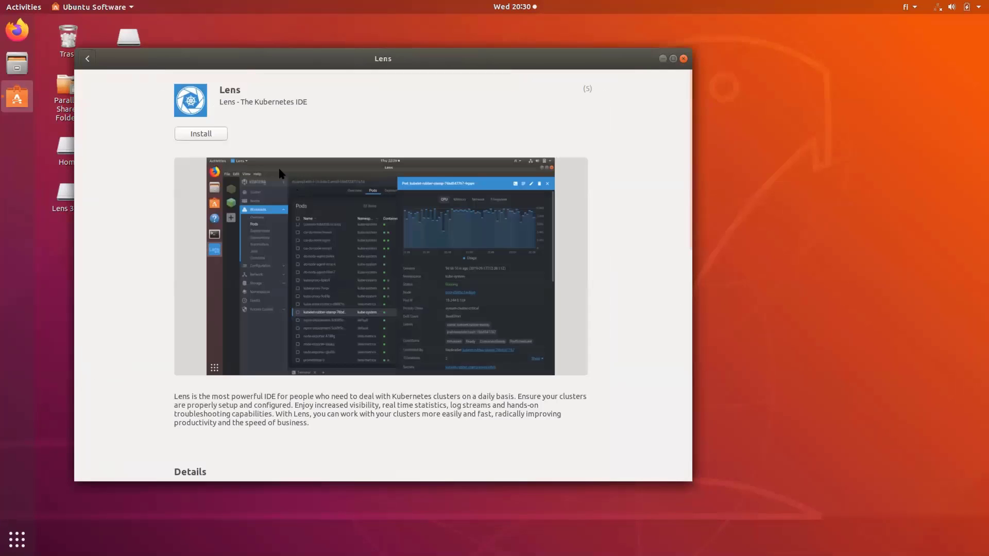
# Step: Install Lens, authorising it with the account password
pyautogui.click(202, 134)
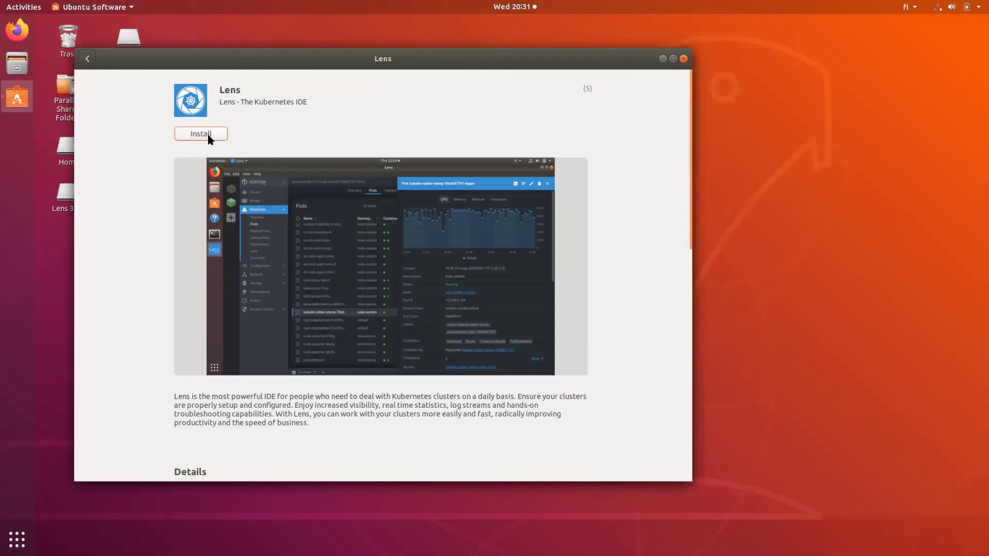
pyautogui.write('**********')
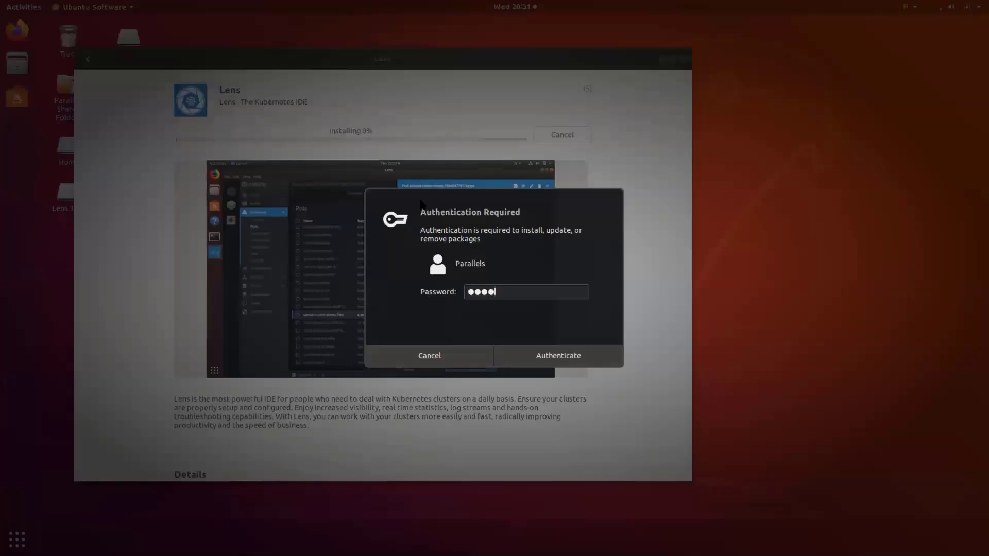
pyautogui.press('Return')
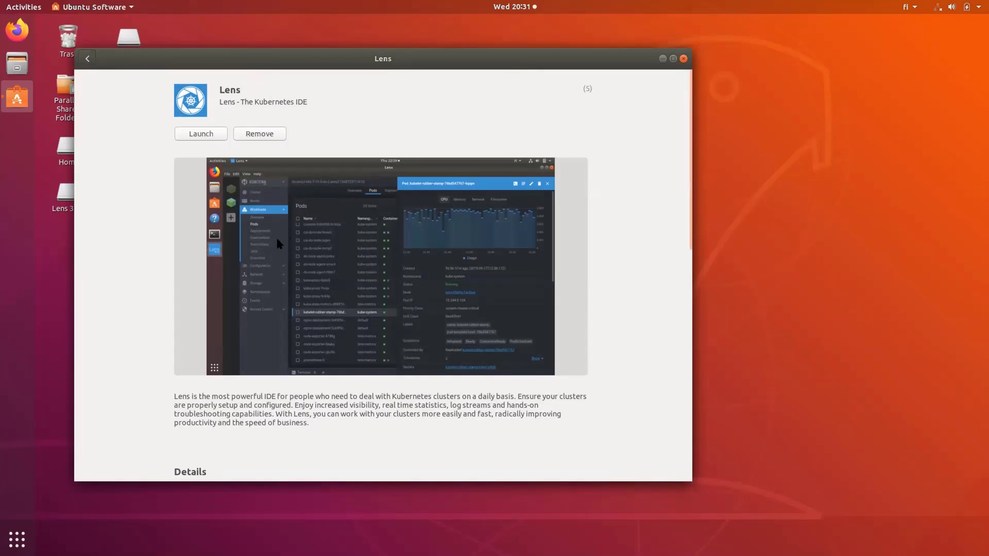
# Step: Close Ubuntu Software, launch Lens from Show Applications and dismiss the What's new notes
pyautogui.click(684, 59)
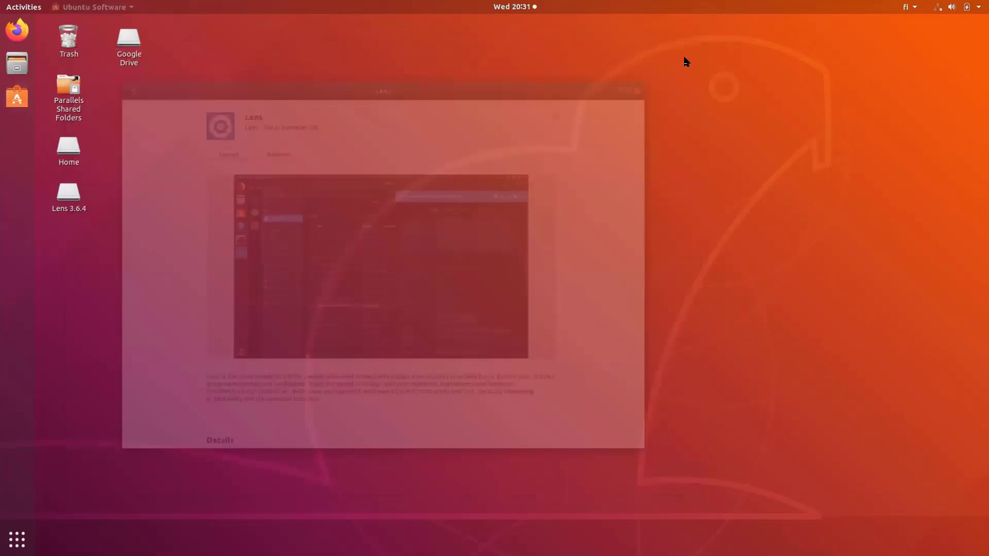
pyautogui.click(17, 539)
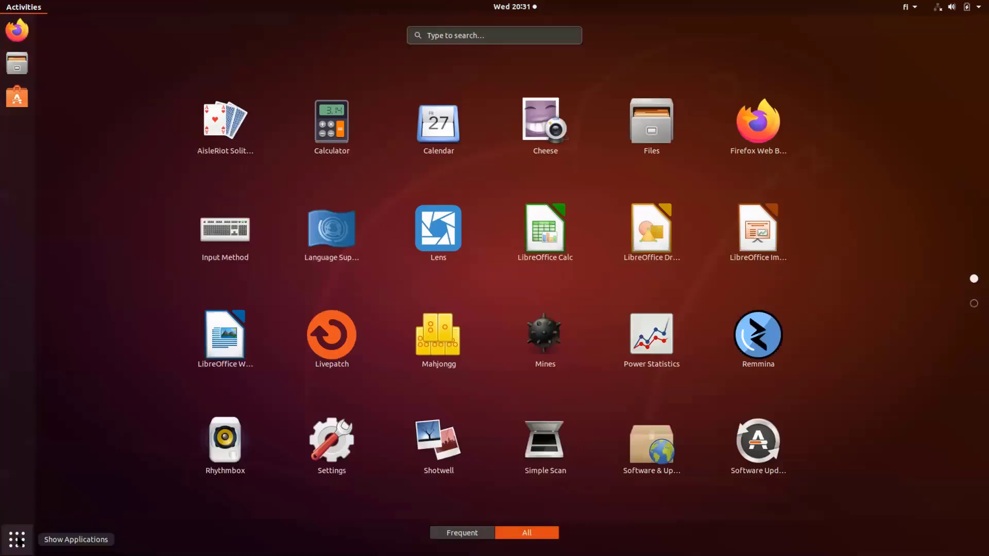
pyautogui.click(436, 238)
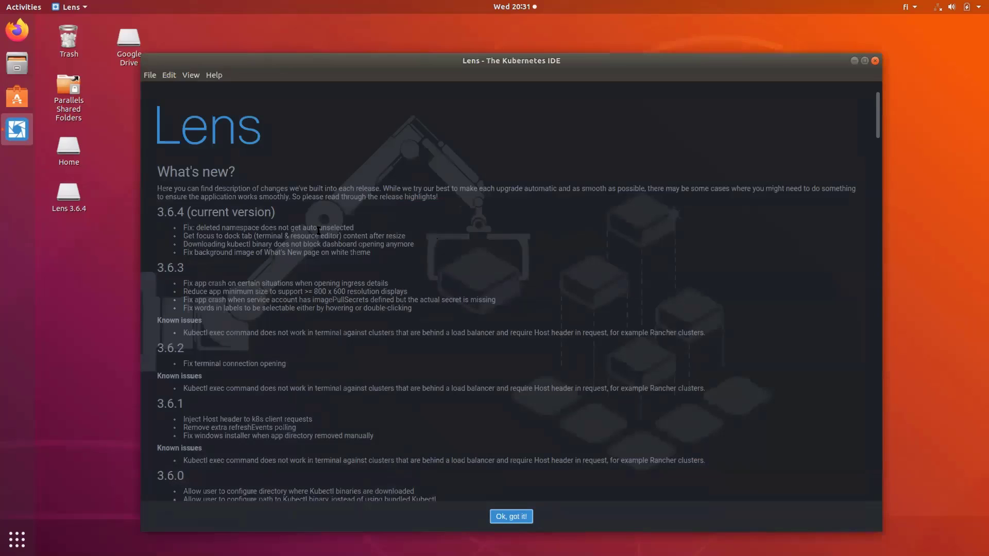
pyautogui.click(518, 519)
pyautogui.click(517, 519)
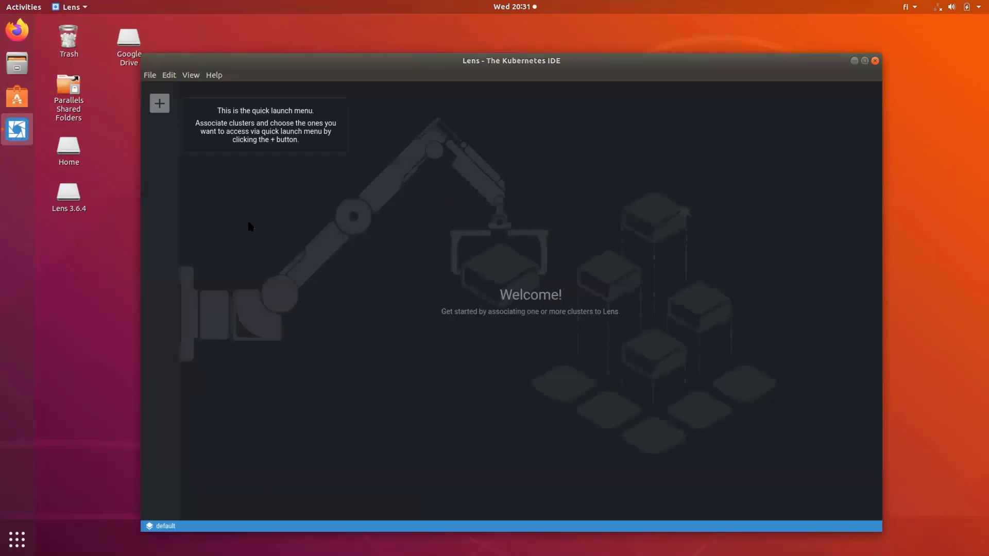
# Step: Open Add Cluster, dismiss the kubeconfig error, switch to Paste as text, then close Lens
pyautogui.click(160, 104)
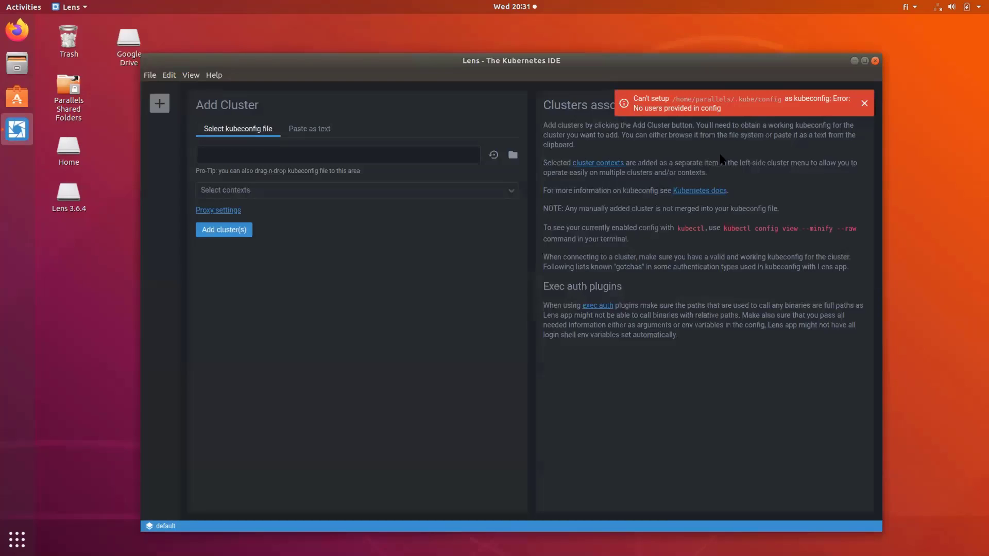
pyautogui.click(865, 104)
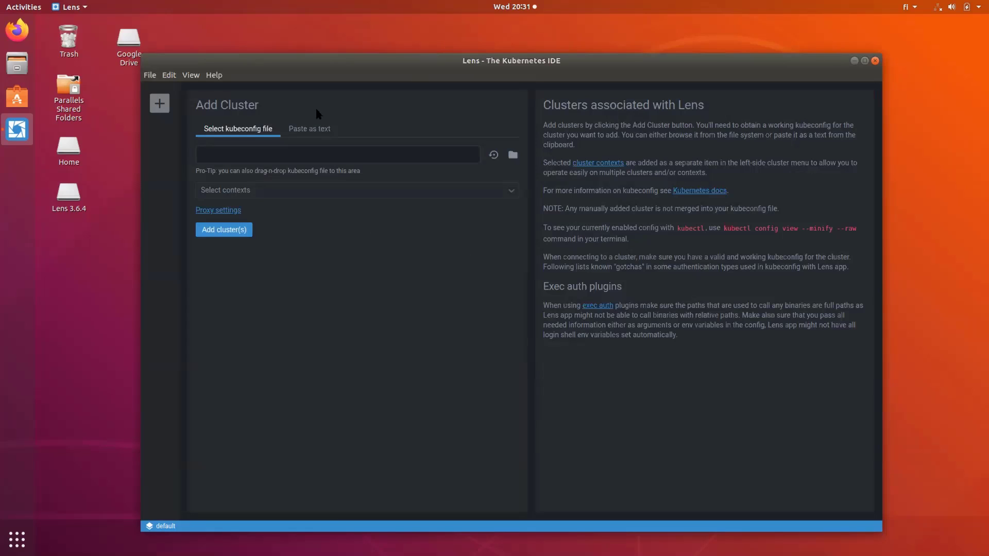
pyautogui.click(309, 129)
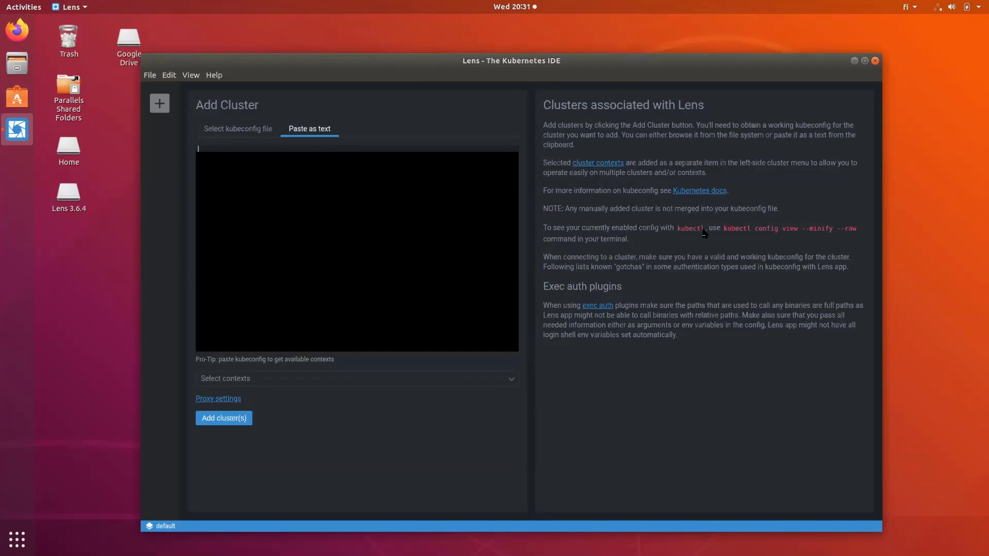
pyautogui.click(875, 61)
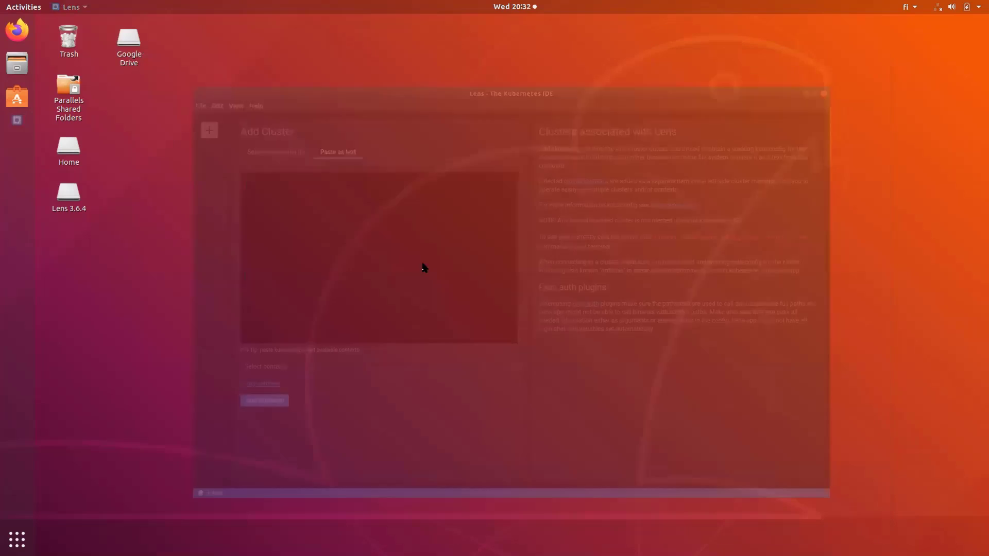
# Step: Launch Firefox and go from k8slens.dev to the Lens 3.6.4 download page
pyautogui.click(16, 31)
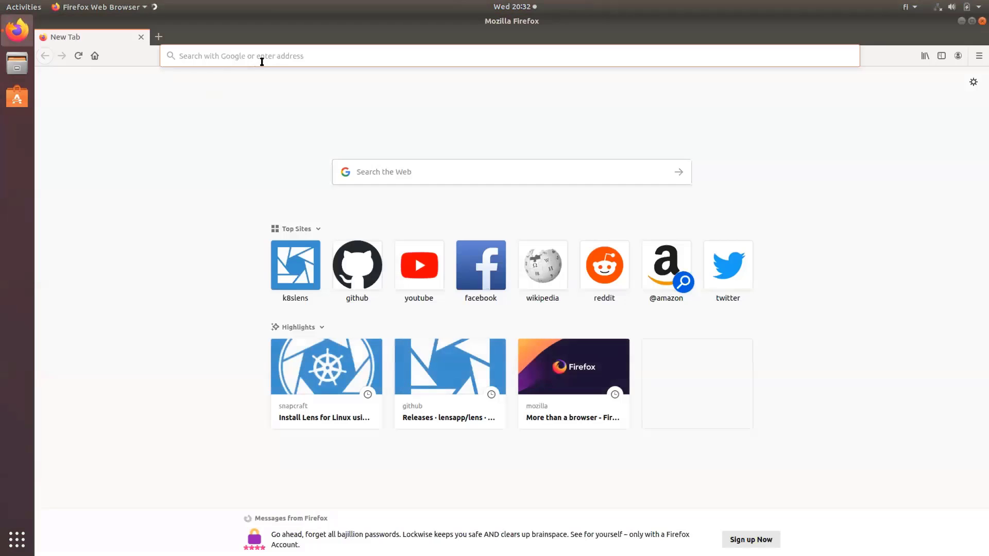
pyautogui.click(282, 253)
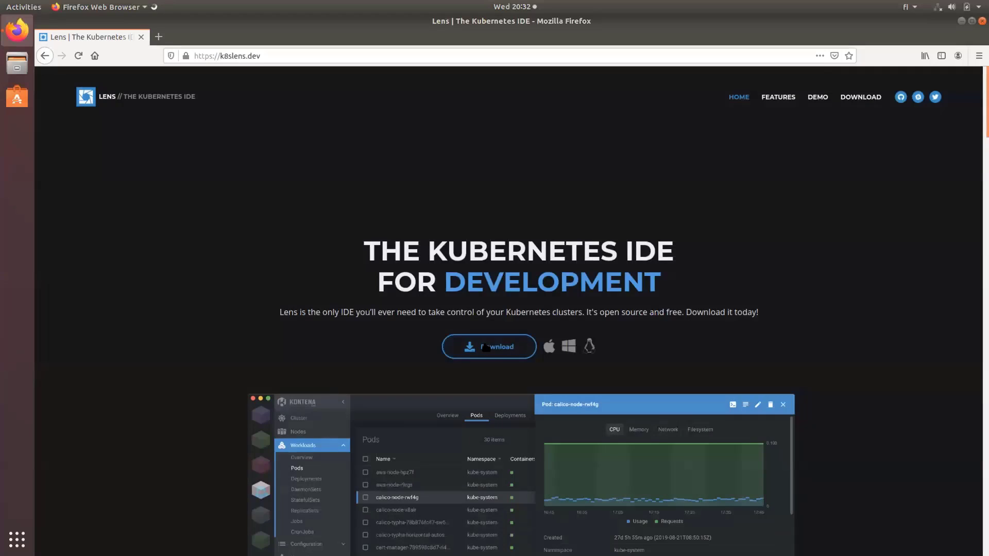
pyautogui.click(485, 348)
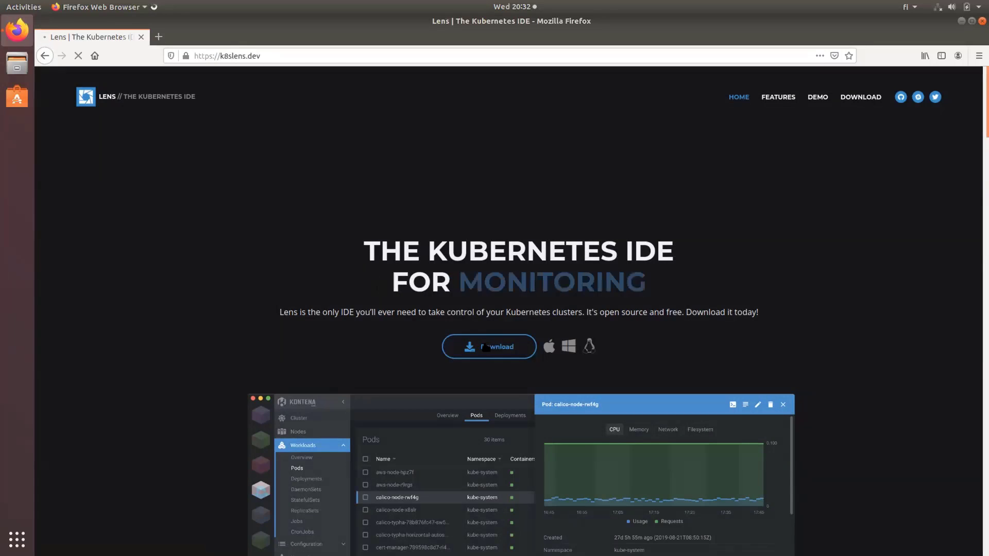
pyautogui.scroll(-3, 489, 481)
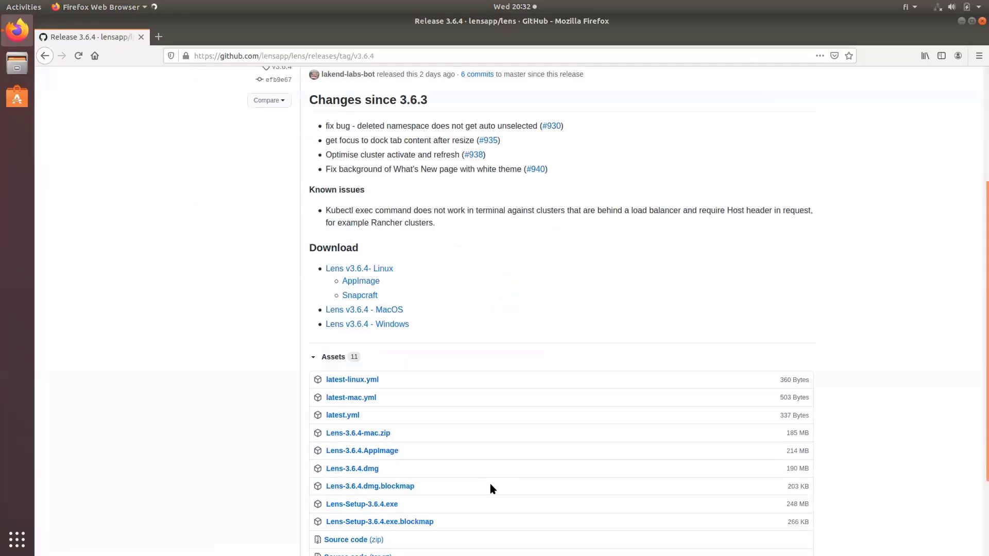
pyautogui.scroll(3, 490, 486)
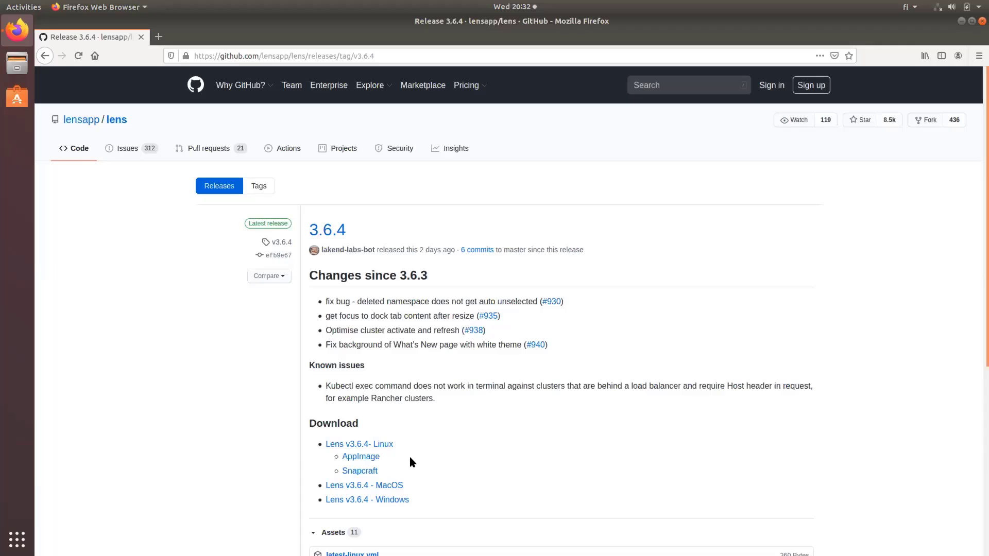
# Step: Save Lens-3.6.4.AppImage to disk and verify the 214 MB download finished
pyautogui.click(362, 458)
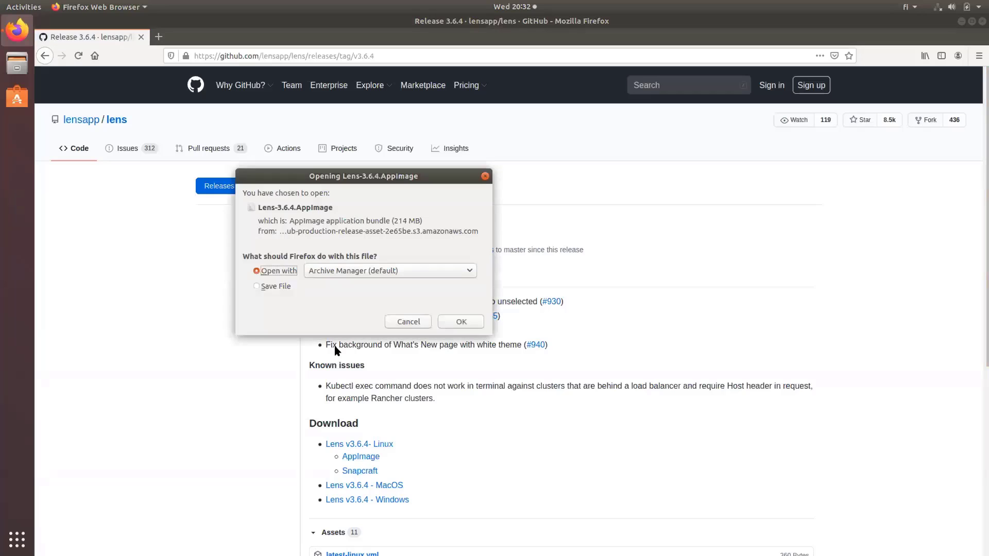
pyautogui.click(274, 286)
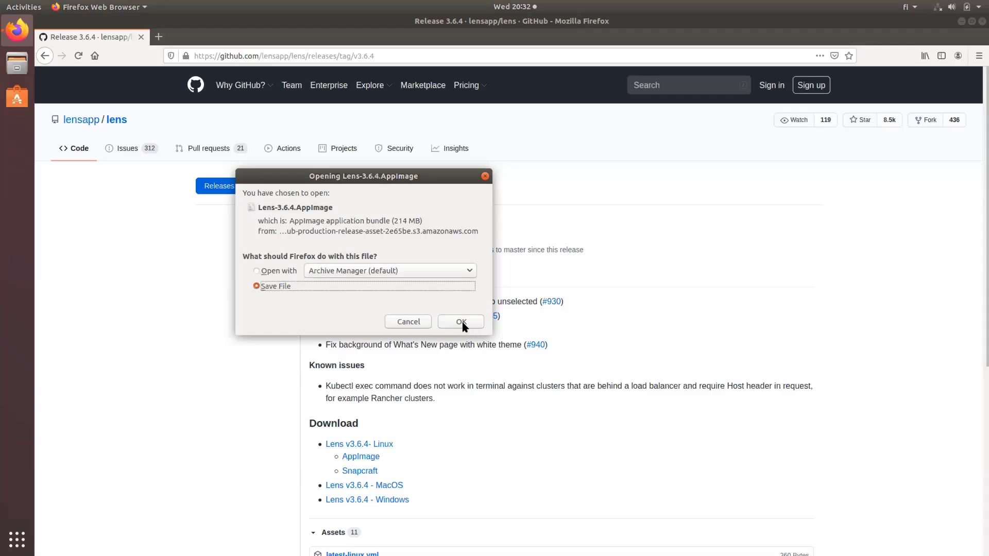
pyautogui.click(464, 326)
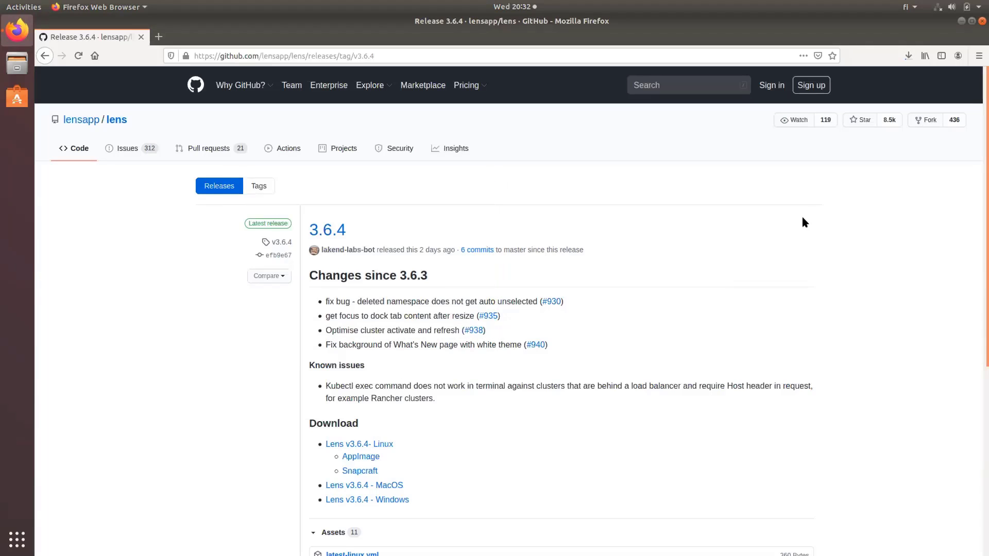
pyautogui.click(909, 58)
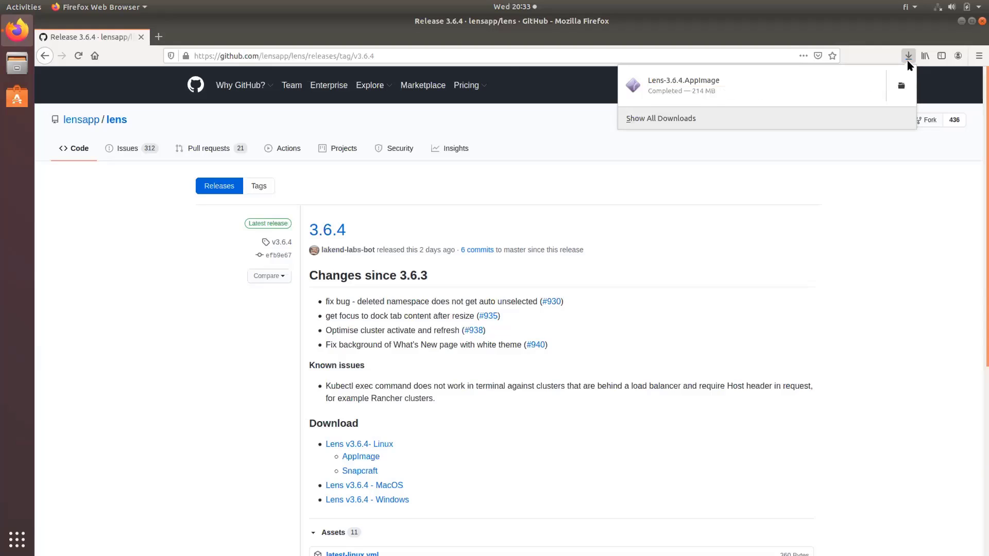
# Step: In Downloads, tick 'Allow executing file as program' for Lens-3.6.4.AppImage, then reselect the file
pyautogui.click(902, 88)
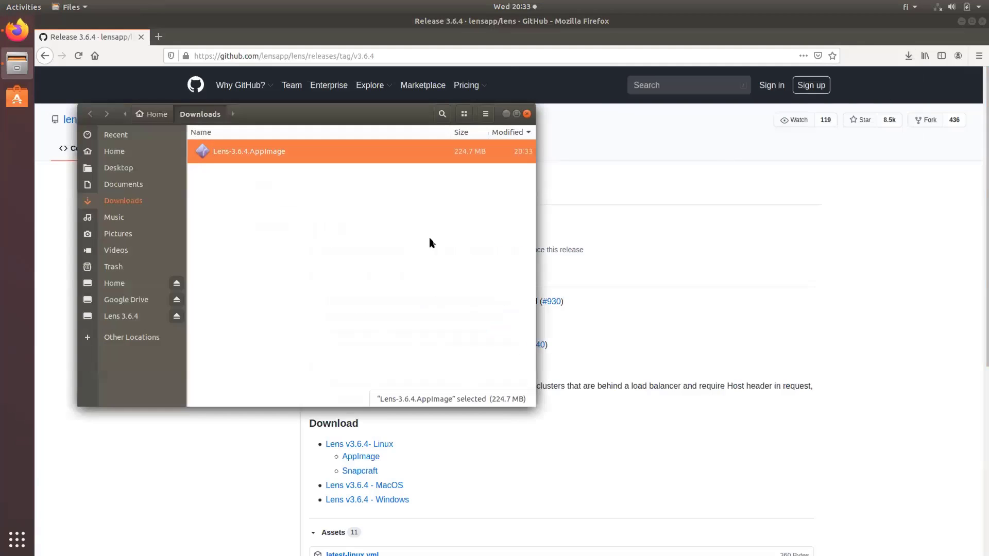
pyautogui.rightClick(258, 156)
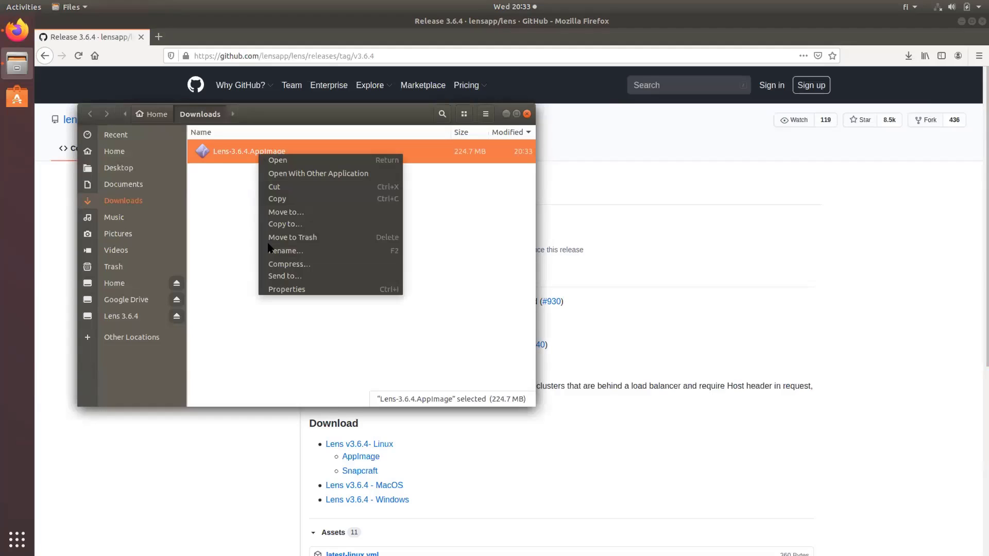
pyautogui.click(283, 288)
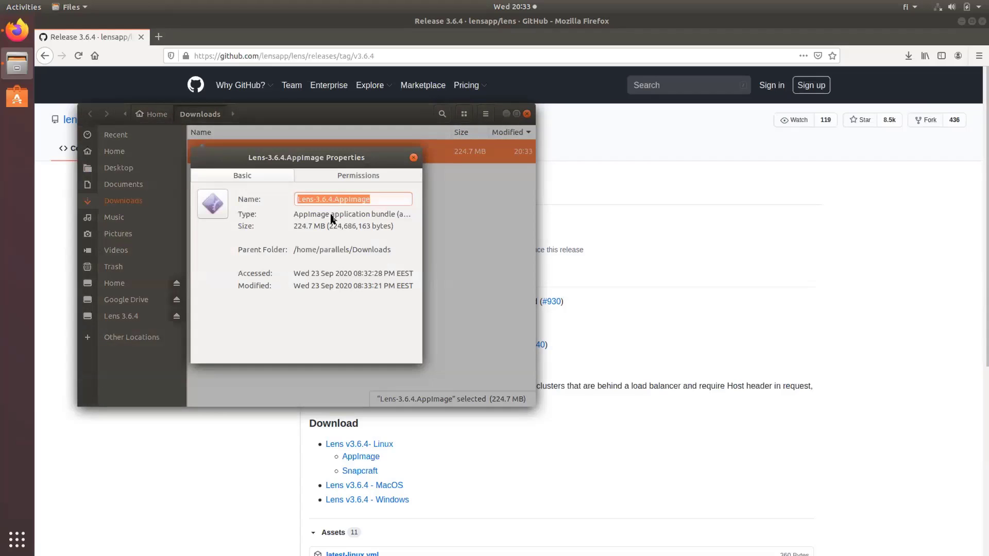
pyautogui.click(340, 180)
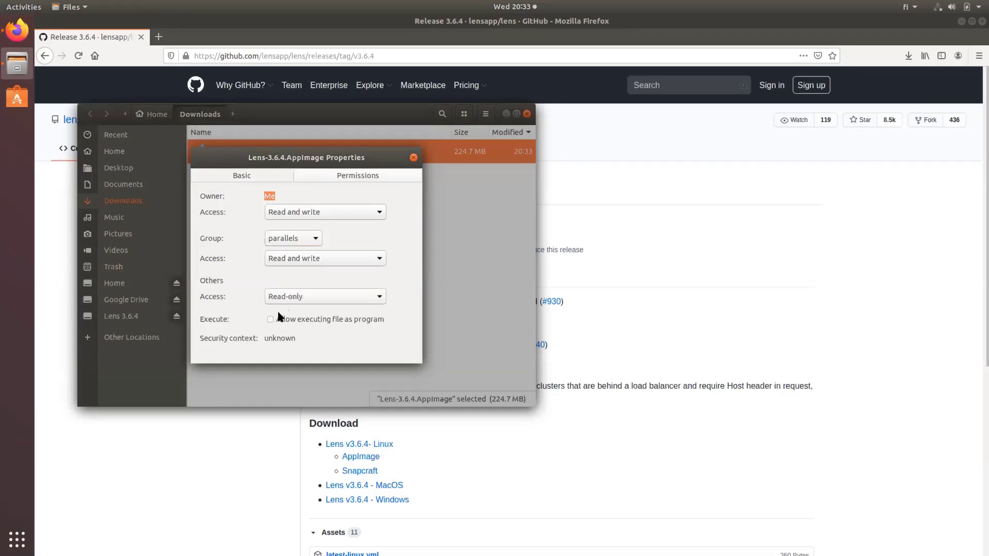
pyautogui.click(281, 320)
pyautogui.click(413, 158)
pyautogui.click(292, 205)
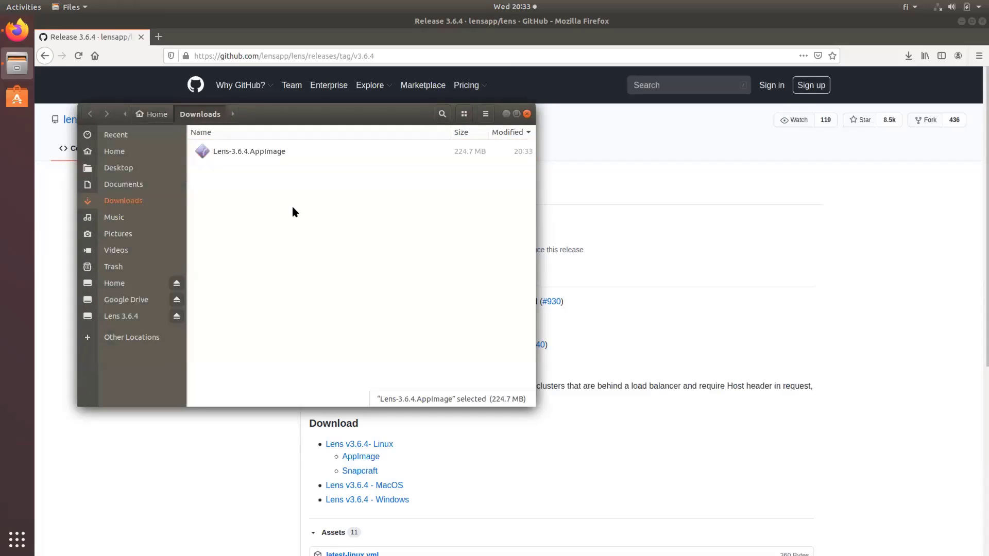
pyautogui.click(283, 157)
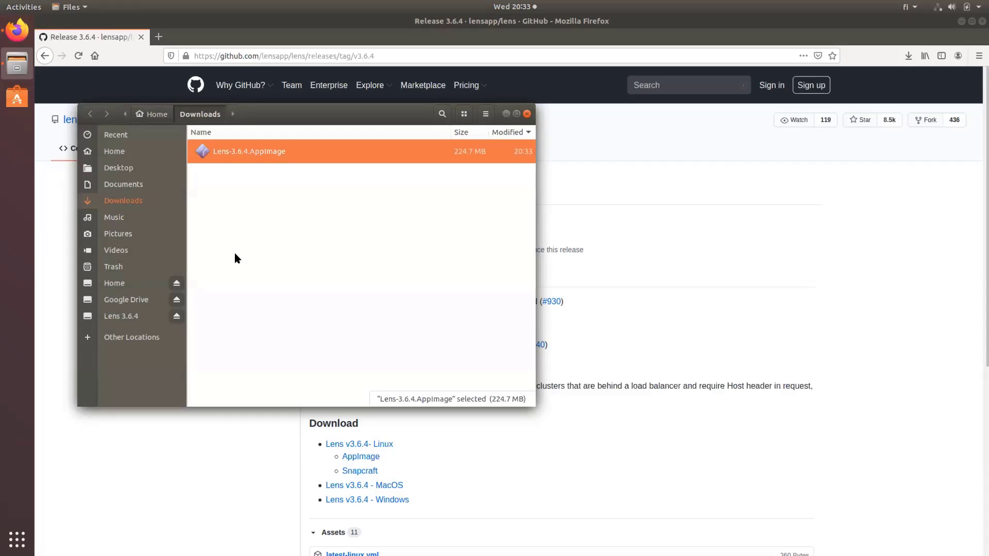
# Step: Launch Lens from the AppImage, open Add Cluster, dismiss the 'no users provided' kubeconfig error, then quit Lens
pyautogui.press('Return')
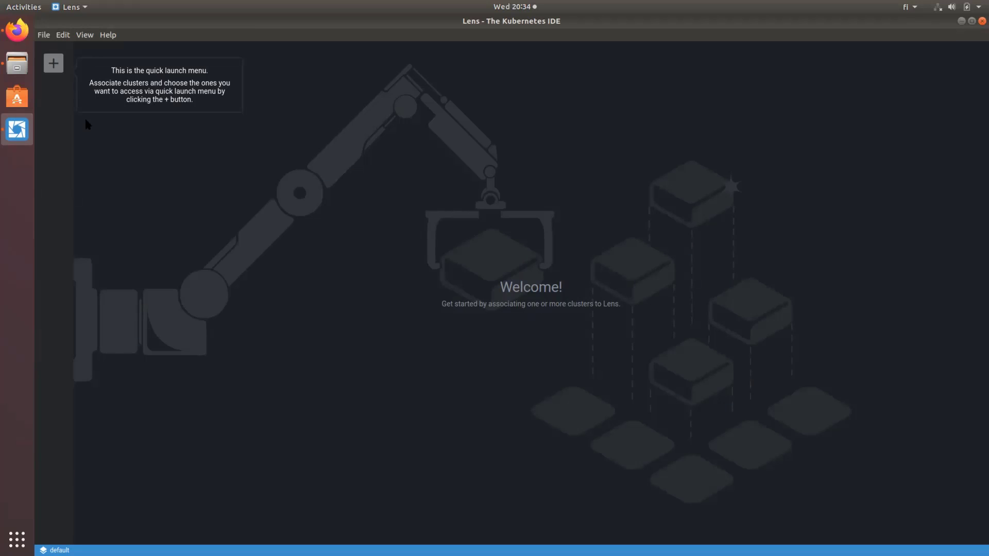
pyautogui.click(53, 63)
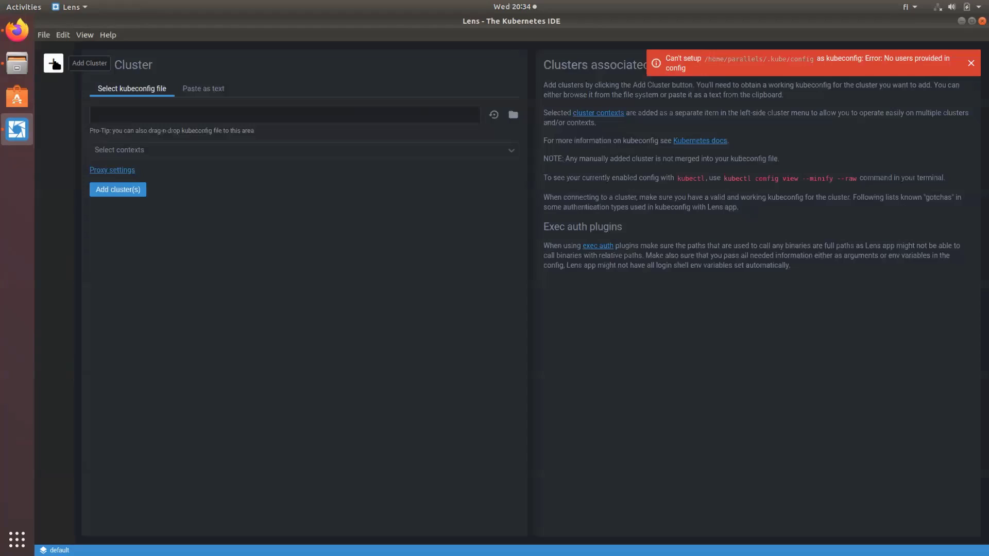
pyautogui.click(971, 62)
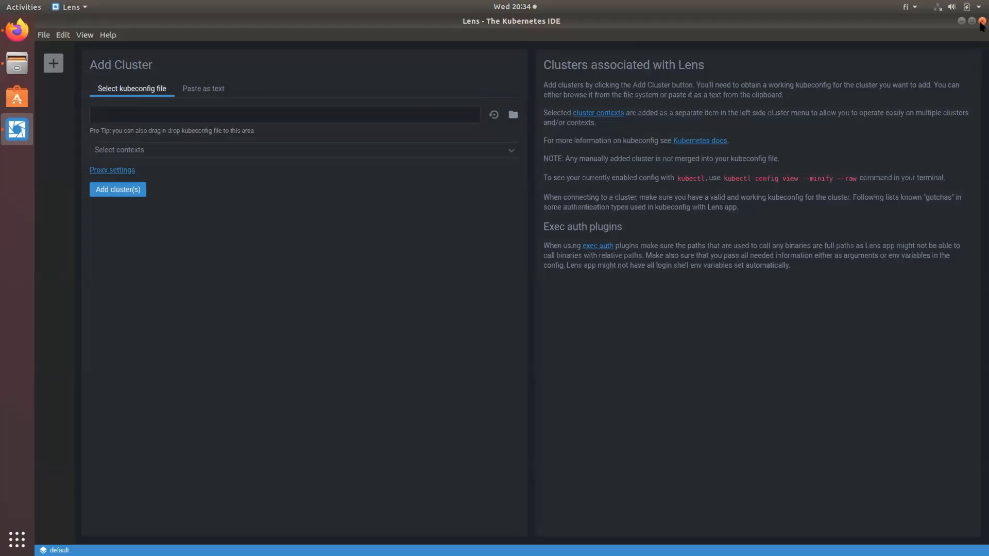
pyautogui.click(982, 22)
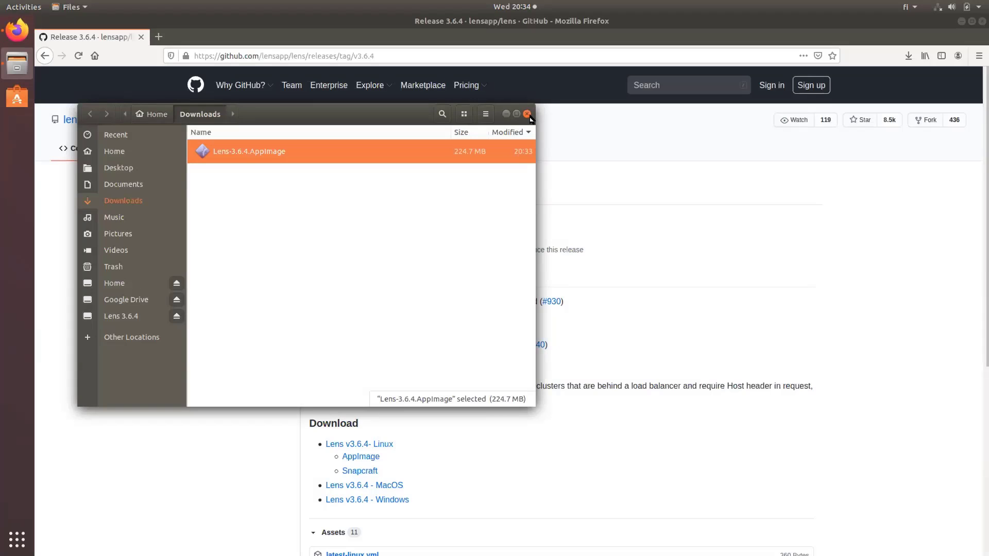
# Step: Close Files and Firefox in Ubuntu and return to the macOS desktop
pyautogui.click(528, 114)
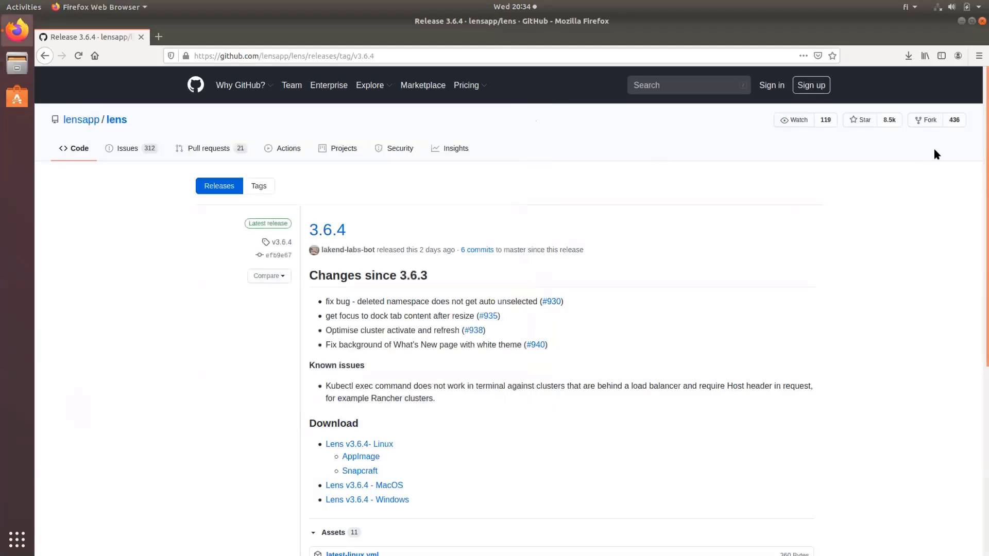
pyautogui.click(981, 22)
pyautogui.hotkey('ctrl', 'Left')
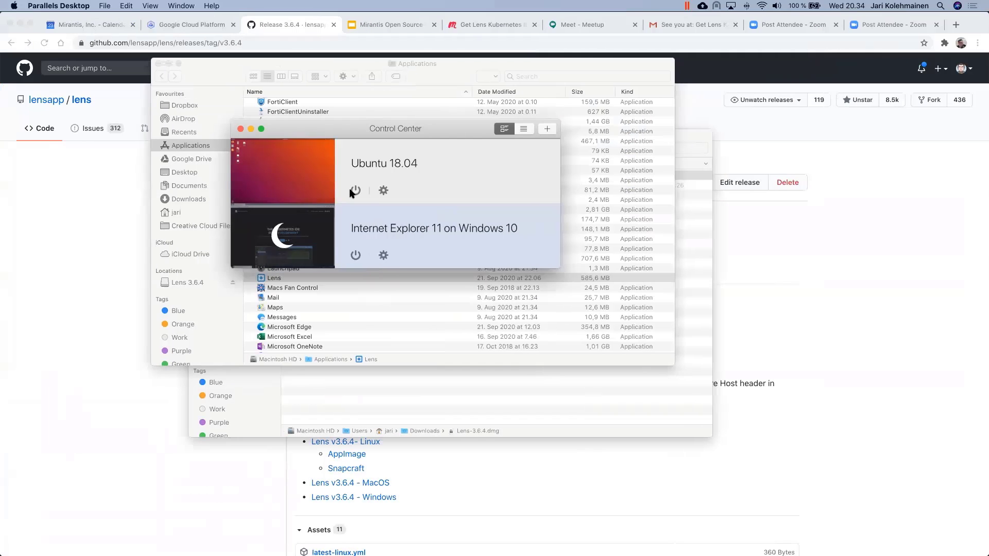
# Step: Shut down the Ubuntu 18.04 VM in Control Center, then start and enter the Windows 10 VM
pyautogui.click(355, 190)
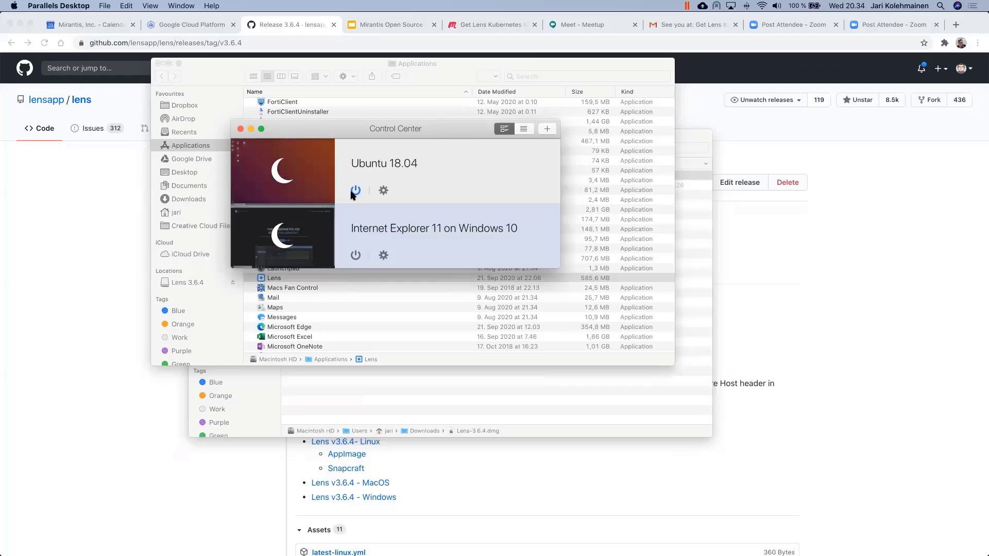
pyautogui.click(283, 237)
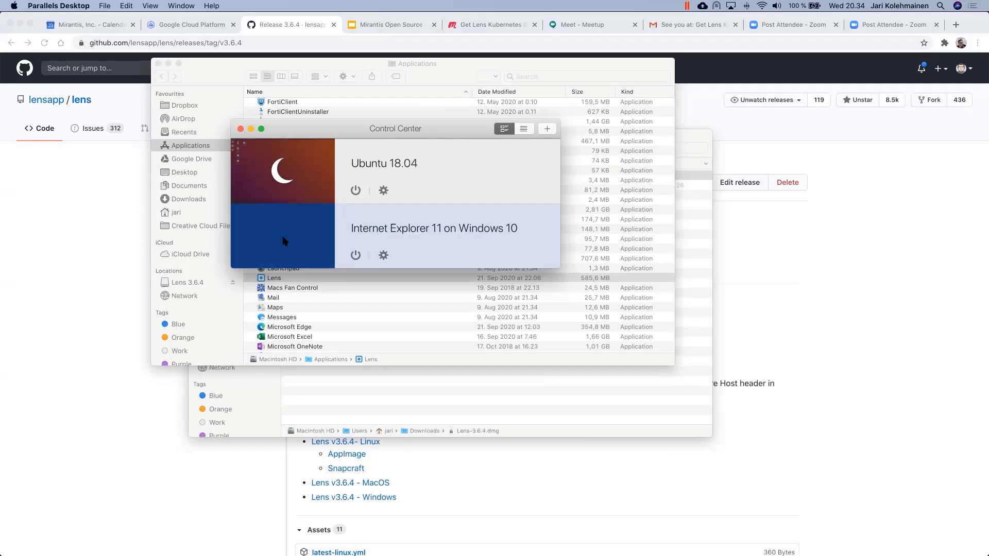
pyautogui.click(285, 241)
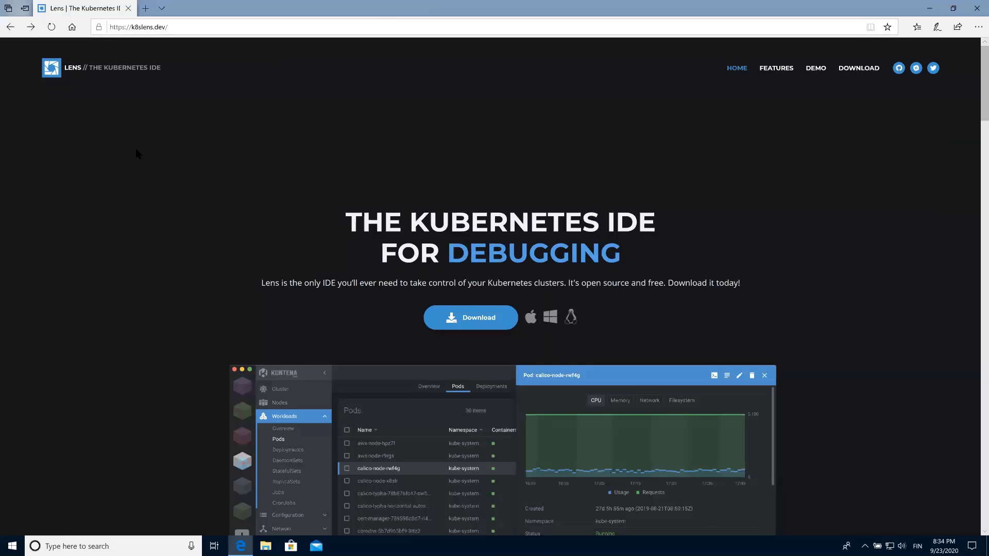
# Step: Reload k8slens.dev and follow its Download button to the Lens 3.6.4 GitHub release page
pyautogui.click(52, 28)
pyautogui.click(485, 322)
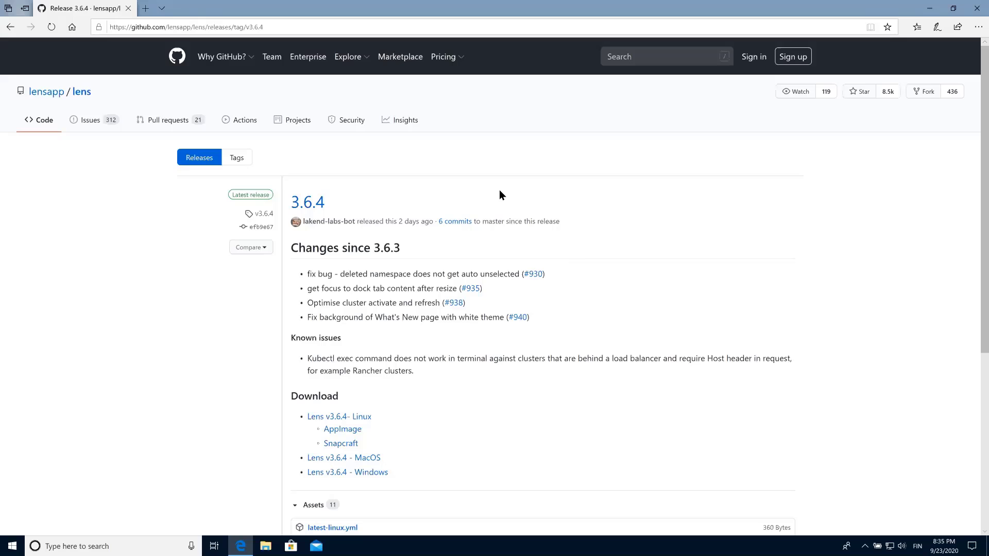
pyautogui.hotkey('ctrl', 'Left')
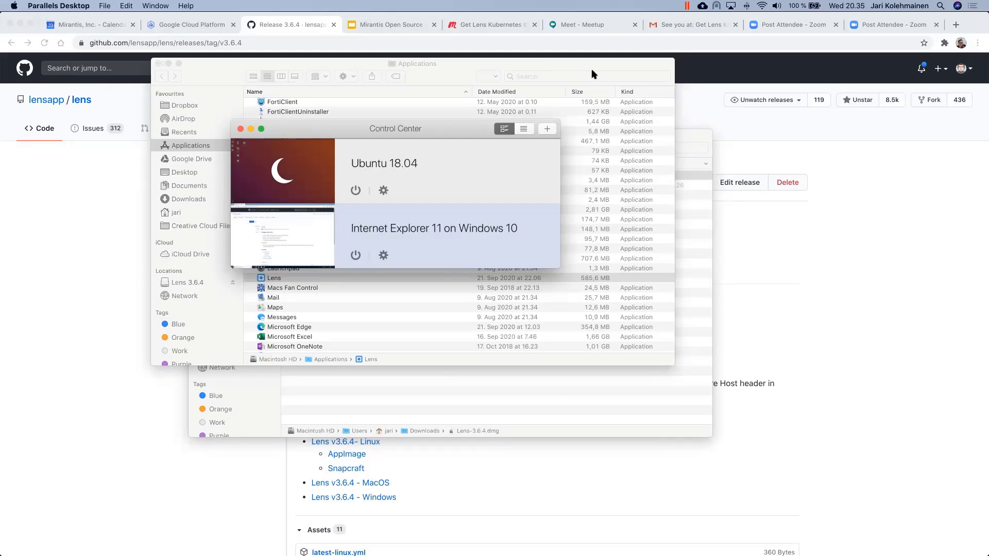
pyautogui.hotkey('ctrl', 'Right')
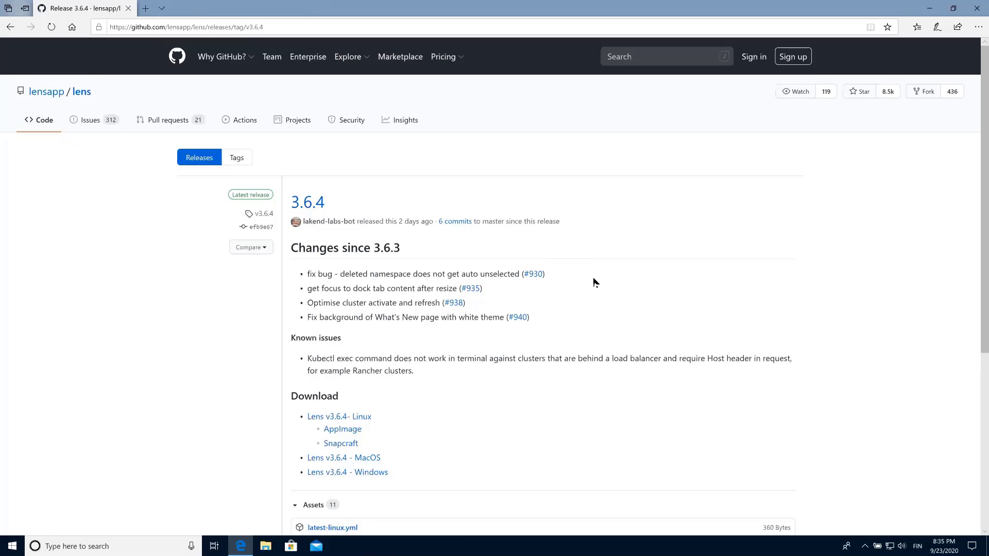
# Step: Download Lens-Setup-3.6.4.exe using the 'Lens v3.6.4 - Windows' link
pyautogui.scroll(-1, 593, 281)
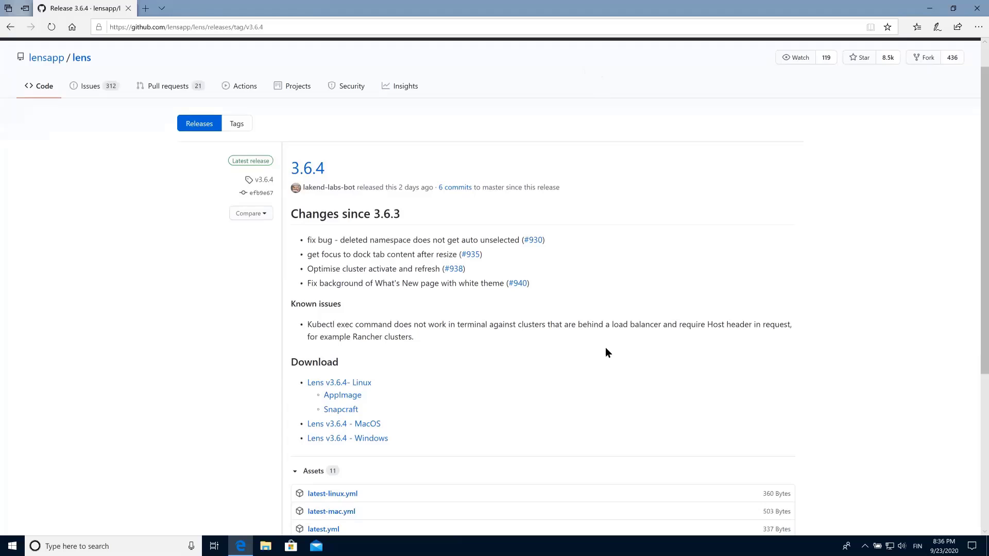
pyautogui.scroll(-1, 604, 349)
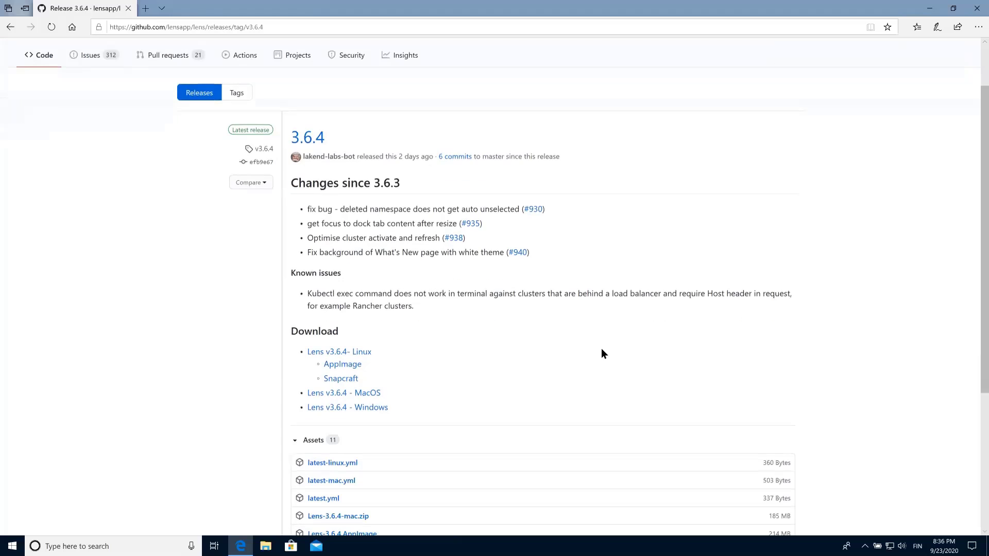
pyautogui.click(369, 408)
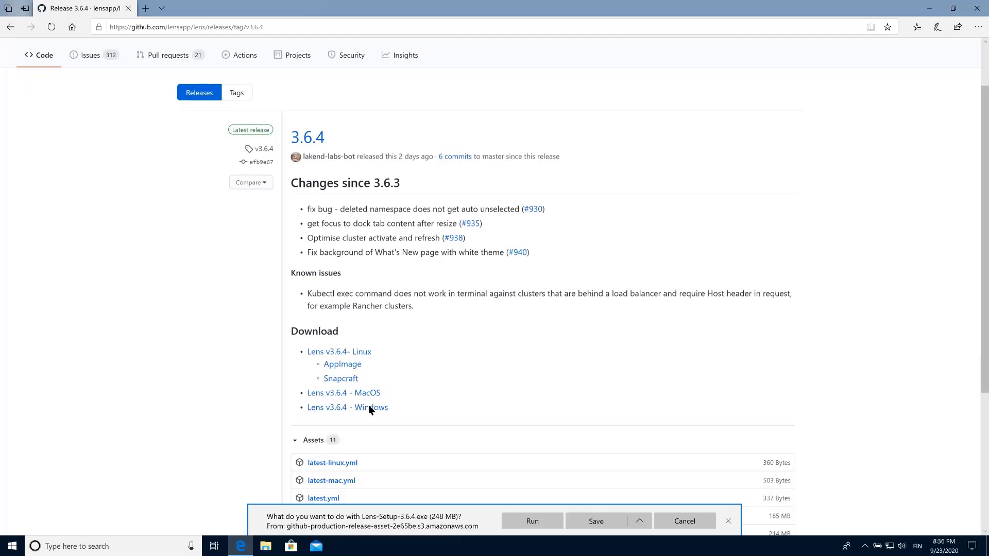
# Step: Run the downloaded Lens-Setup-3.6.4.exe from the download bar so Lens installs and opens its Welcome screen
pyautogui.click(534, 521)
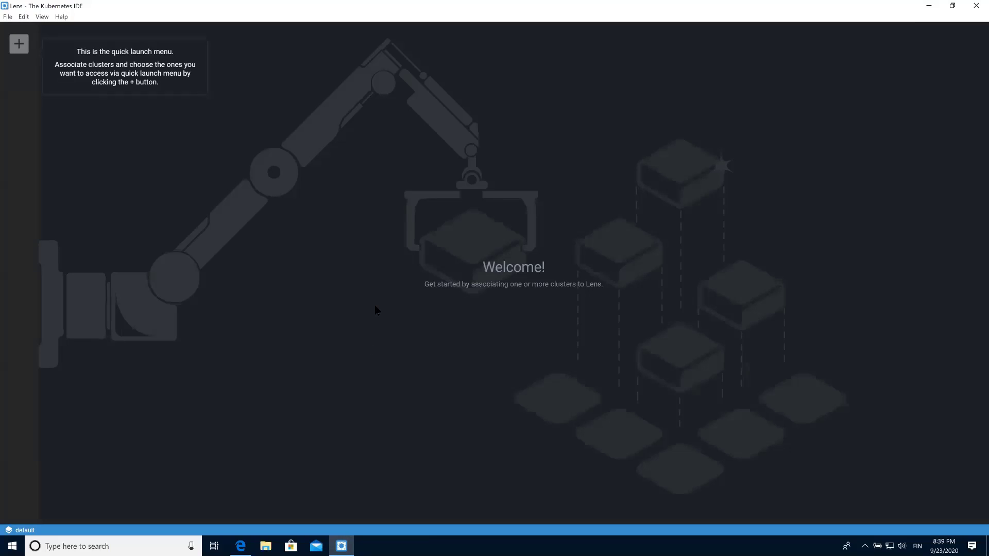
# Step: Use the + button to open Lens's Add Cluster page with kubeconfig file selection
pyautogui.click(17, 45)
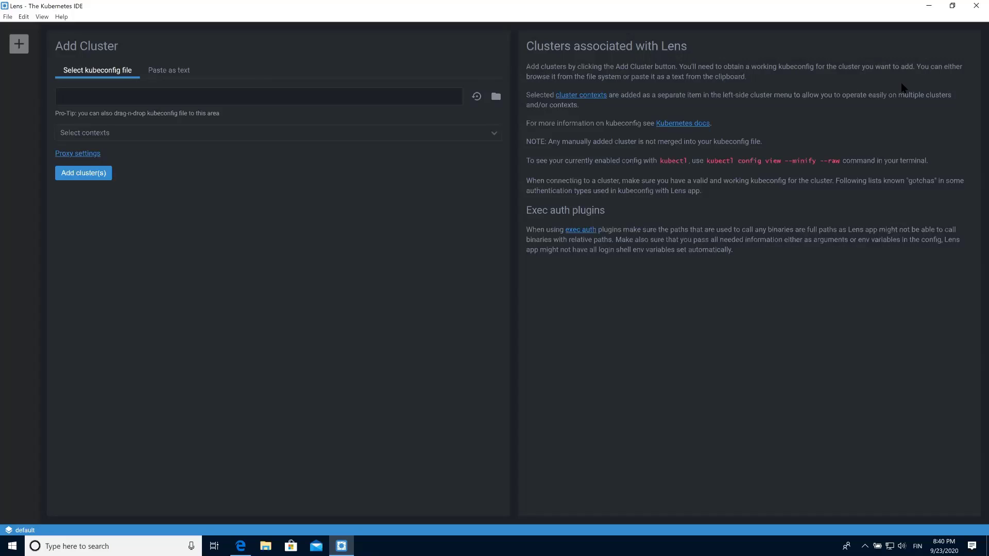
# Step: Close Lens on Windows, power off the Windows 10 VM, and bring Finder's Applications window forward
pyautogui.click(975, 6)
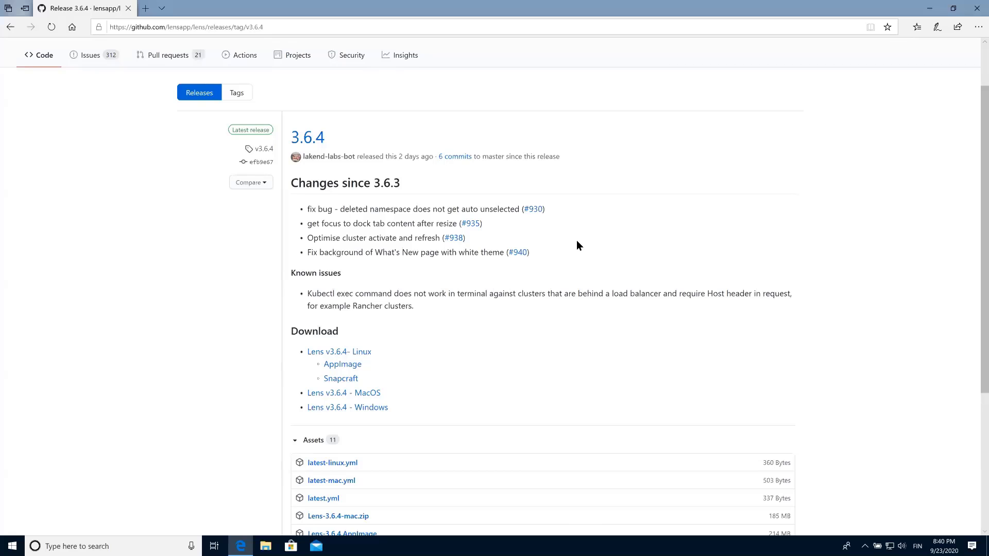
pyautogui.hotkey('ctrl', 'Left')
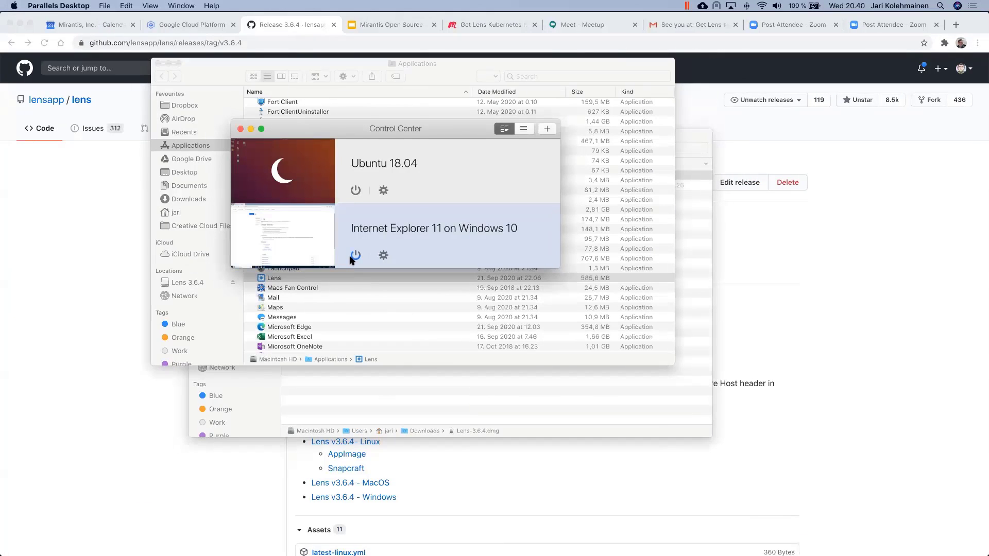
pyautogui.click(354, 256)
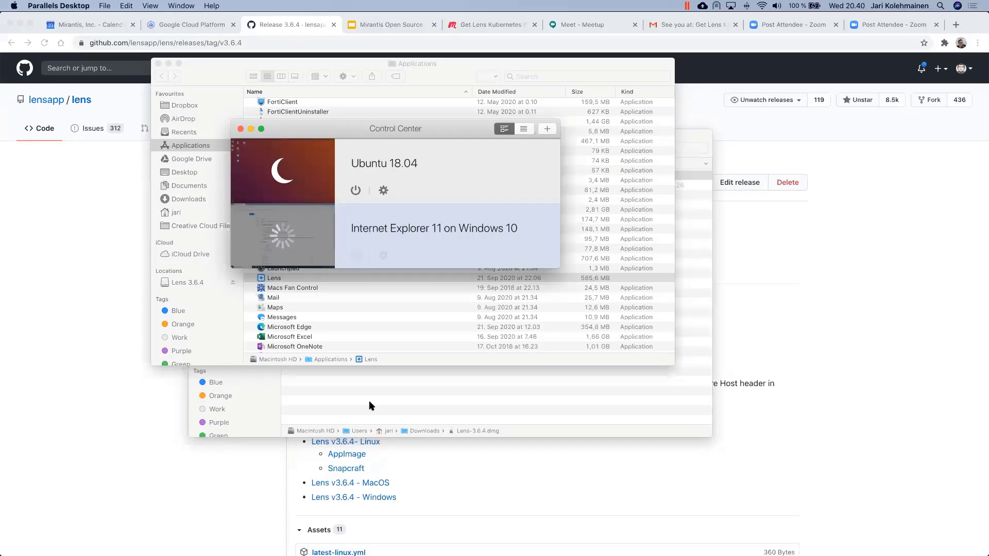
pyautogui.moveTo(372, 554)
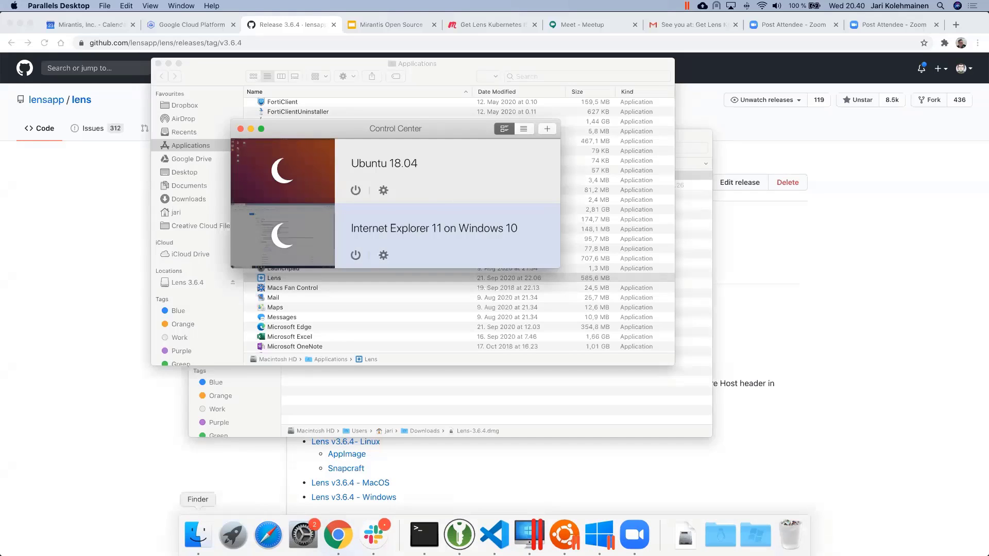
pyautogui.click(198, 536)
# Step: Launch Lens from Finder's Applications folder and let the minikube cluster overview load
pyautogui.doubleClick(274, 278)
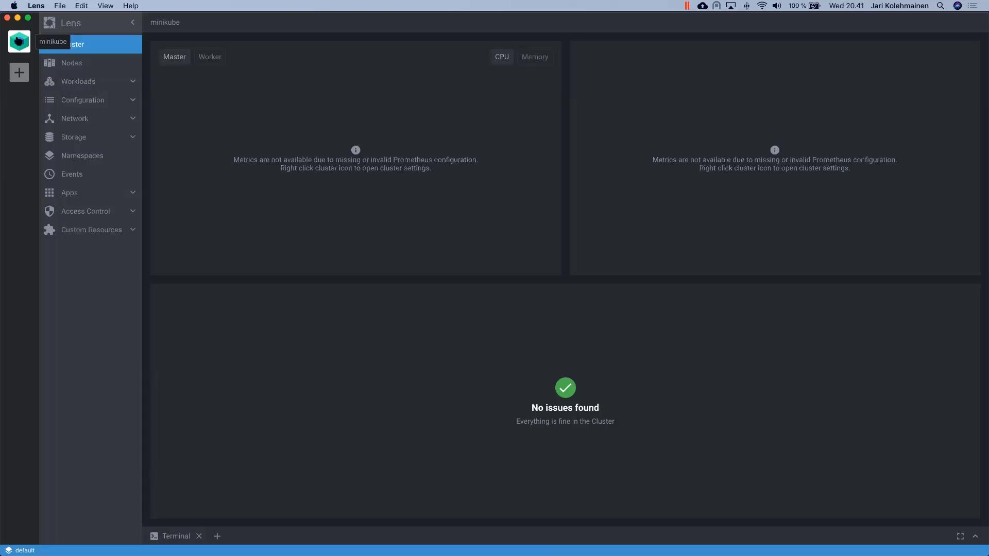
# Step: Install the Prometheus Metrics feature from the minikube cluster's Settings under Features
pyautogui.rightClick(18, 41)
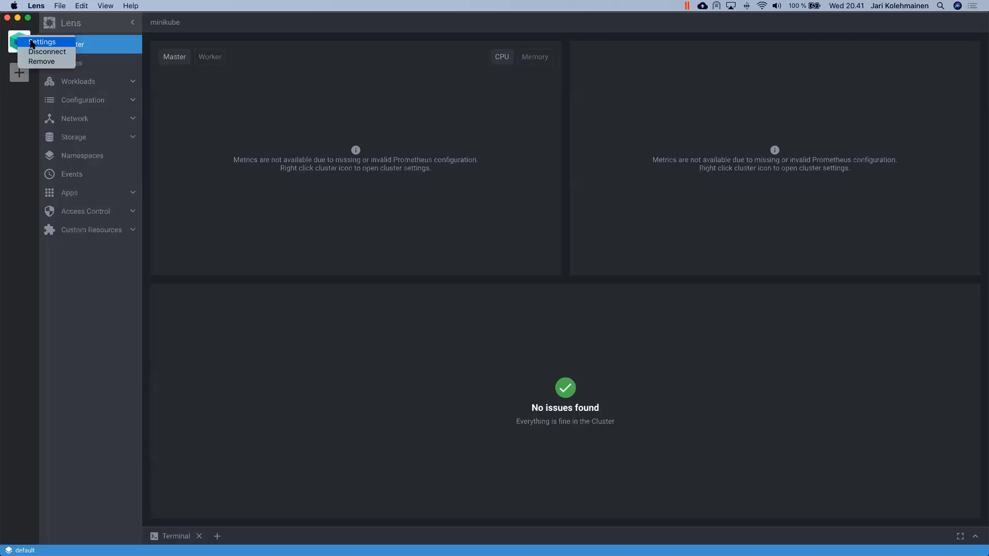
pyautogui.click(32, 42)
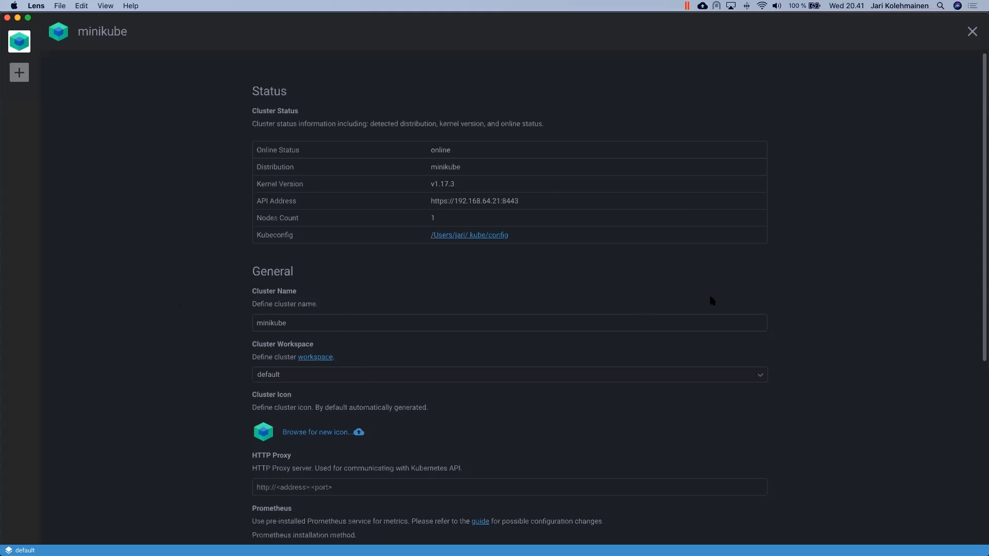
pyautogui.scroll(-5, 712, 300)
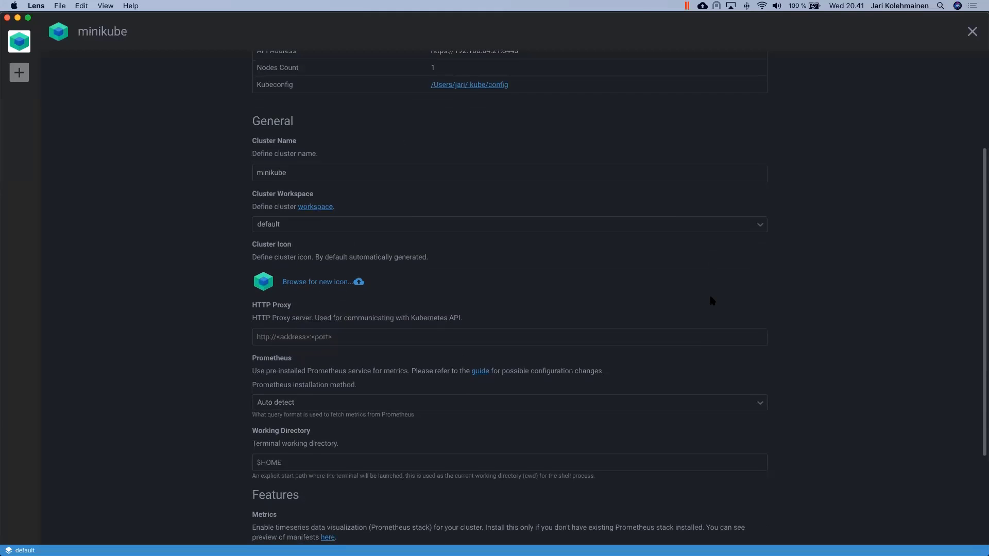
pyautogui.scroll(-2, 712, 300)
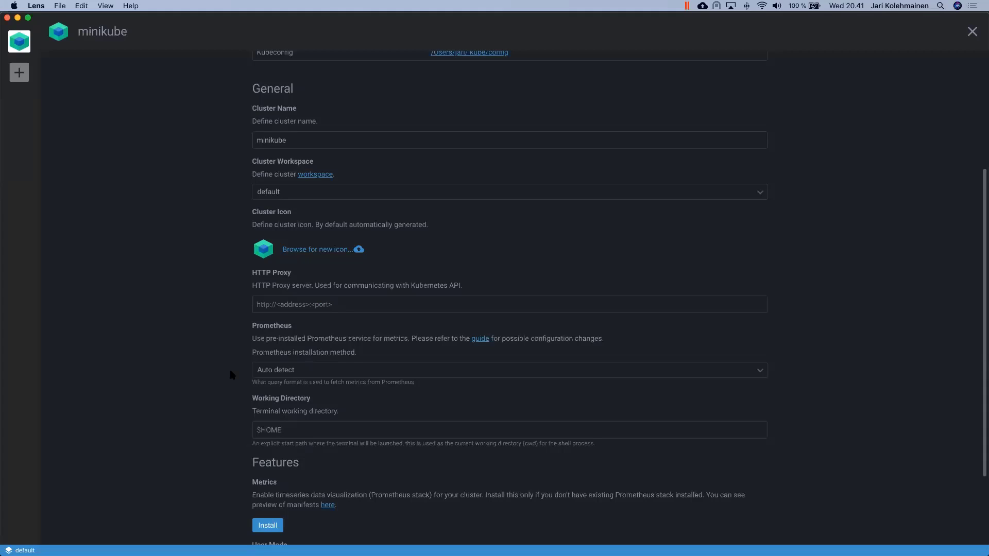
pyautogui.scroll(-1, 232, 374)
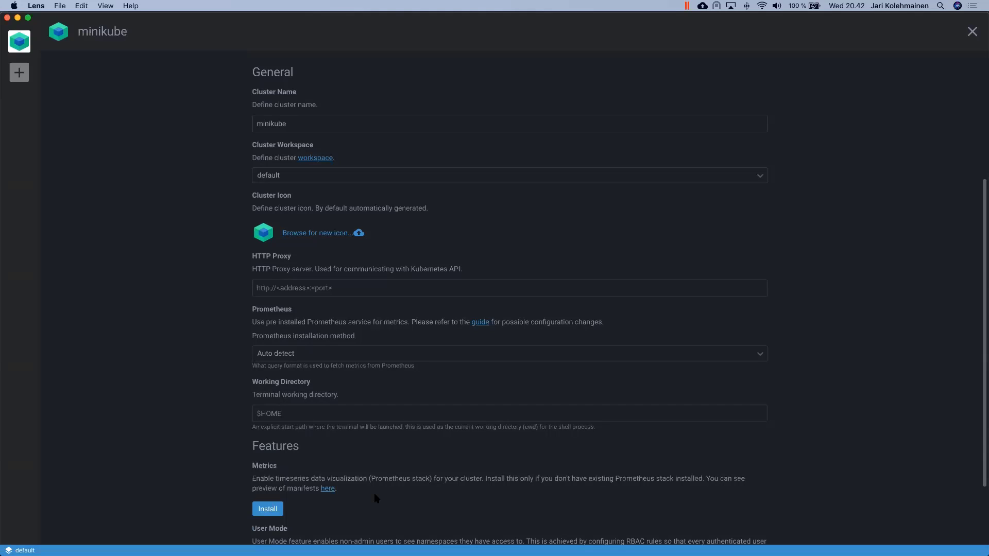
pyautogui.click(269, 509)
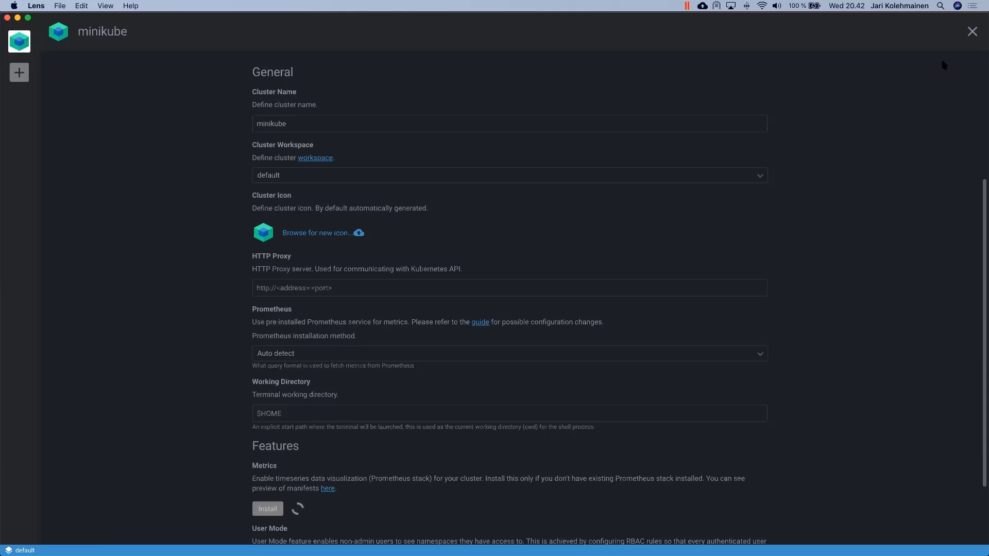
# Step: Leave cluster settings and filter the minikube Workloads overview to the lens-metrics namespace
pyautogui.click(972, 31)
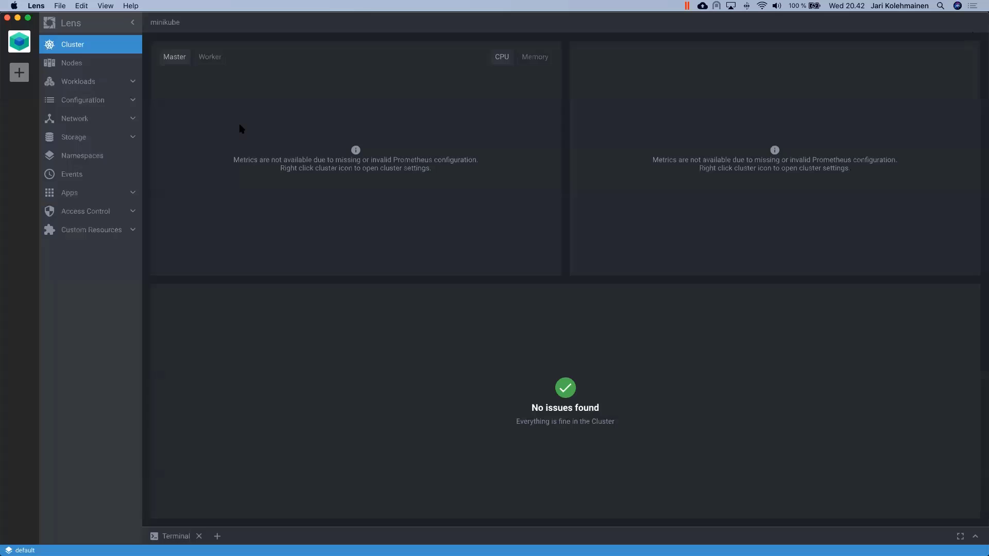
pyautogui.click(70, 82)
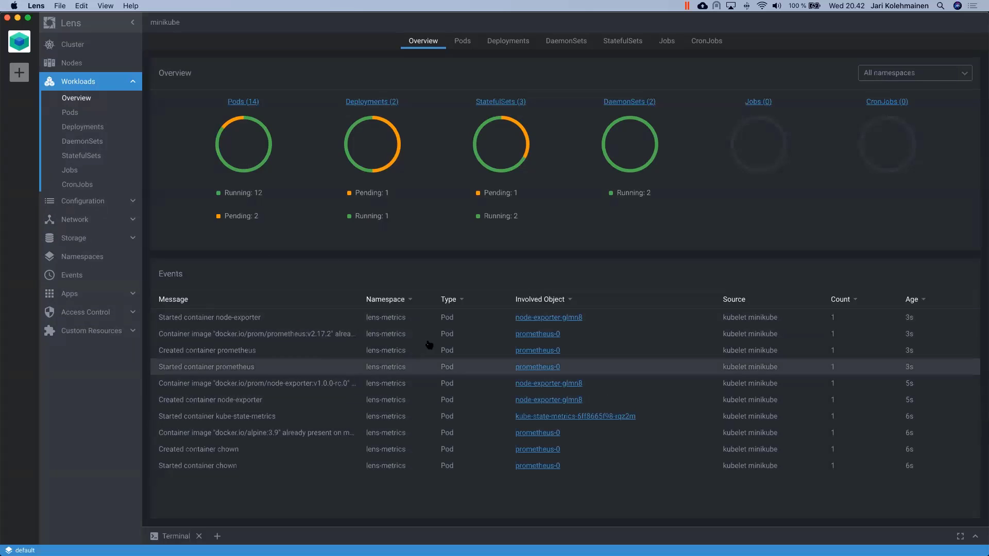
pyautogui.click(938, 82)
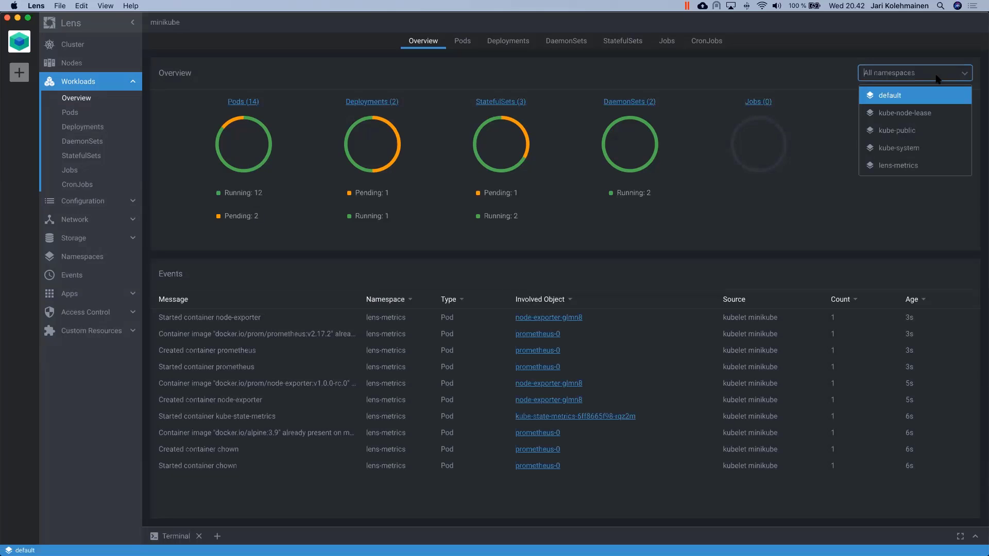
pyautogui.click(927, 166)
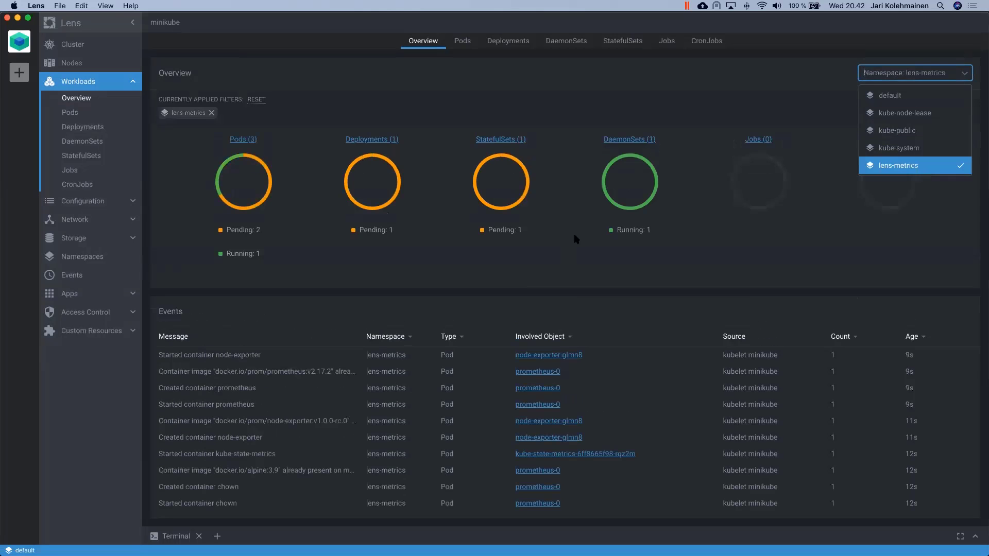
pyautogui.click(568, 277)
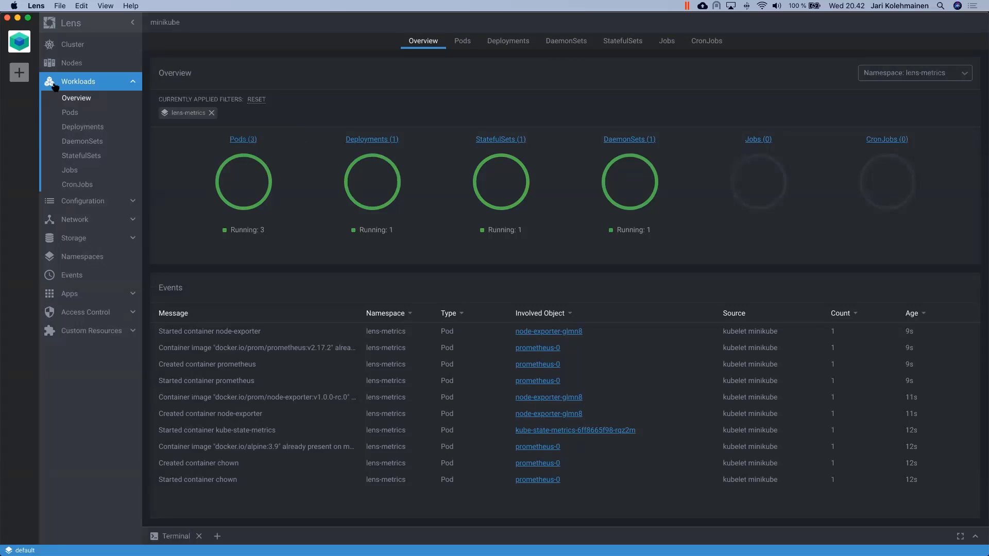
# Step: List the lens-metrics pods and open the node-exporter-glmn8 pod's details
pyautogui.click(67, 51)
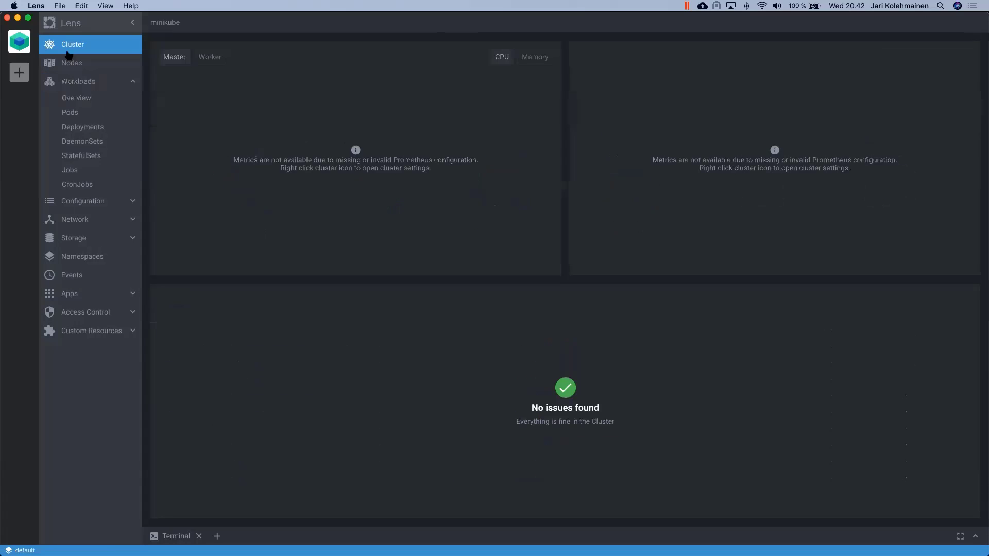
pyautogui.click(68, 57)
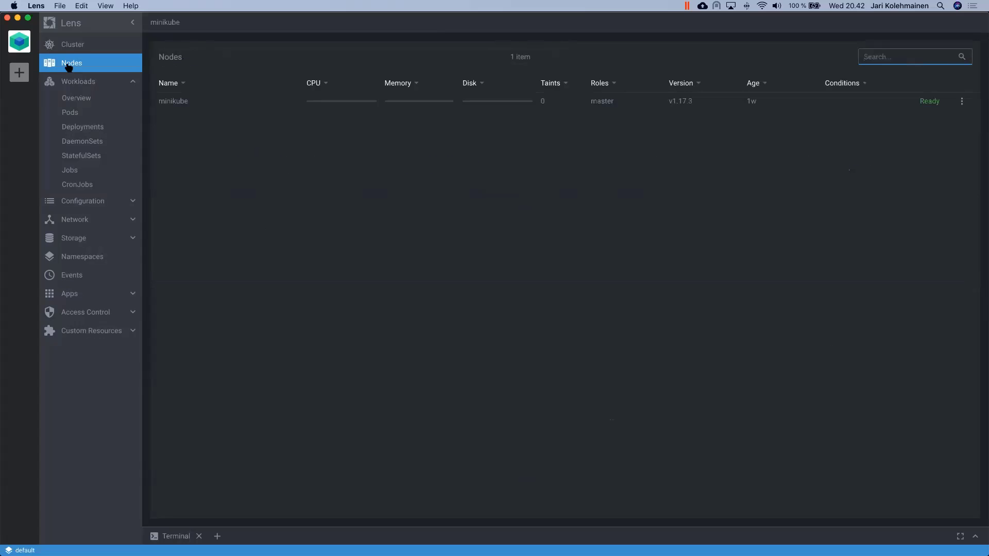
pyautogui.click(72, 50)
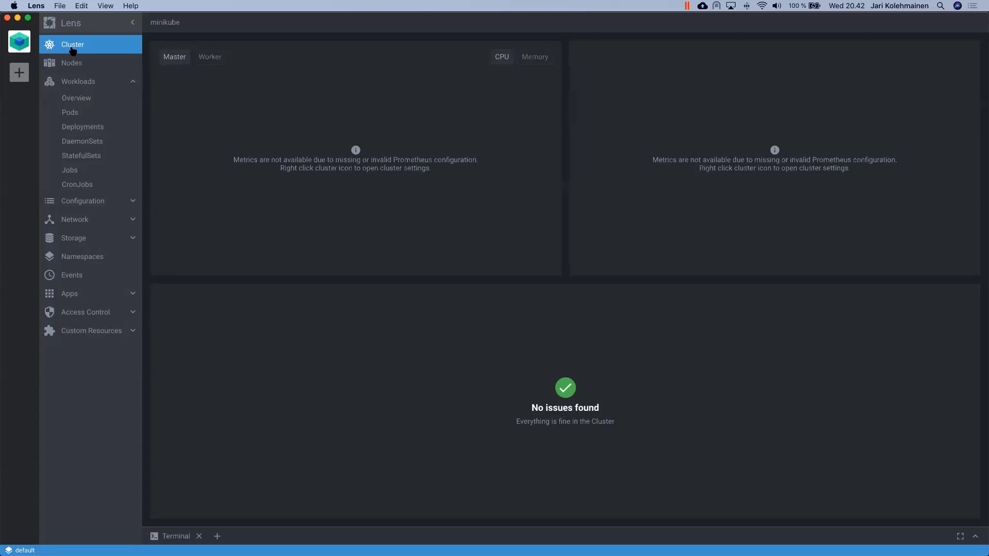
pyautogui.click(82, 64)
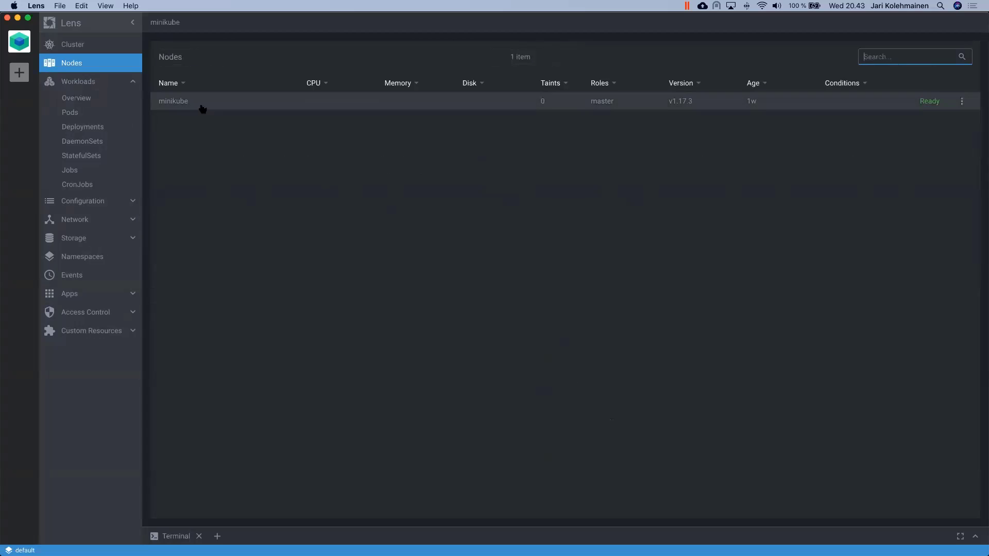
pyautogui.click(70, 112)
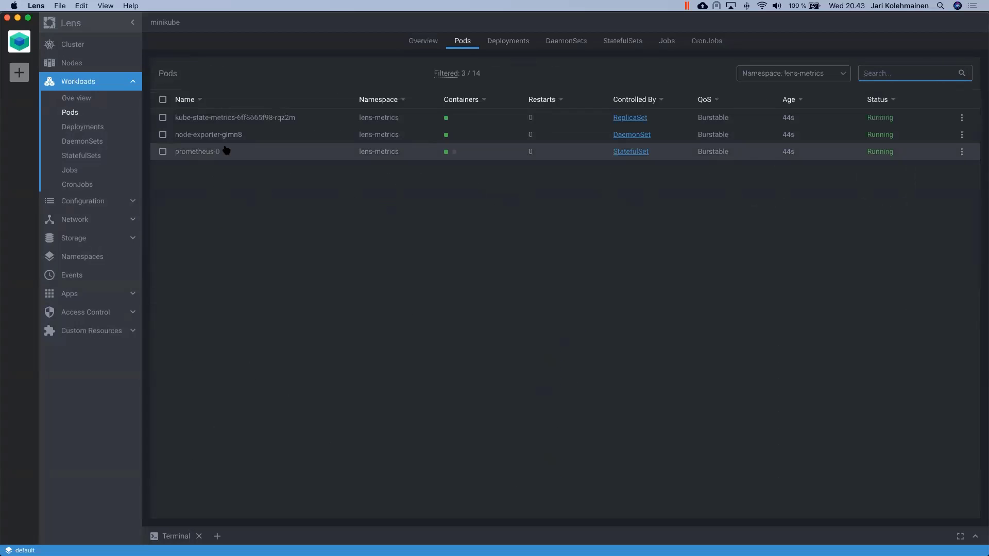
pyautogui.click(230, 135)
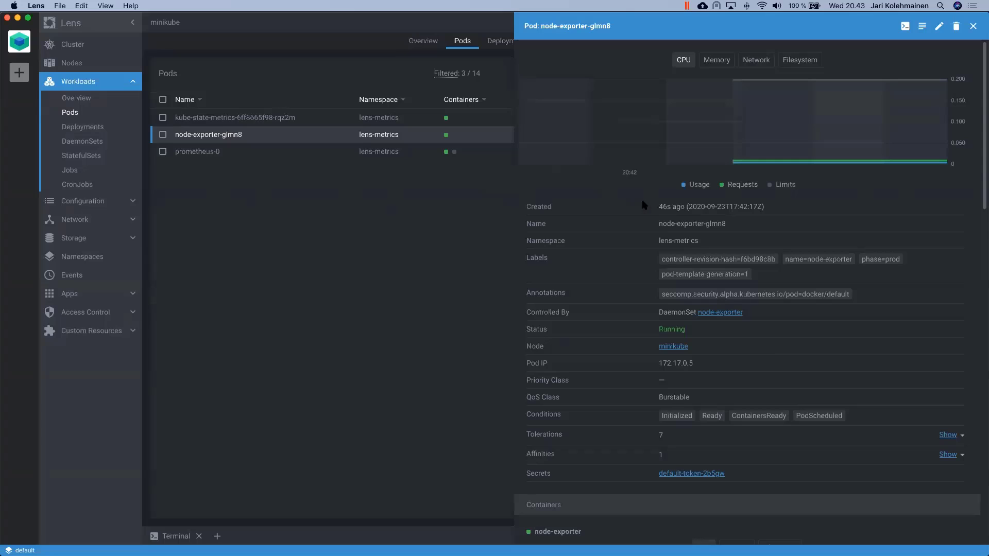
pyautogui.moveTo(890, 146)
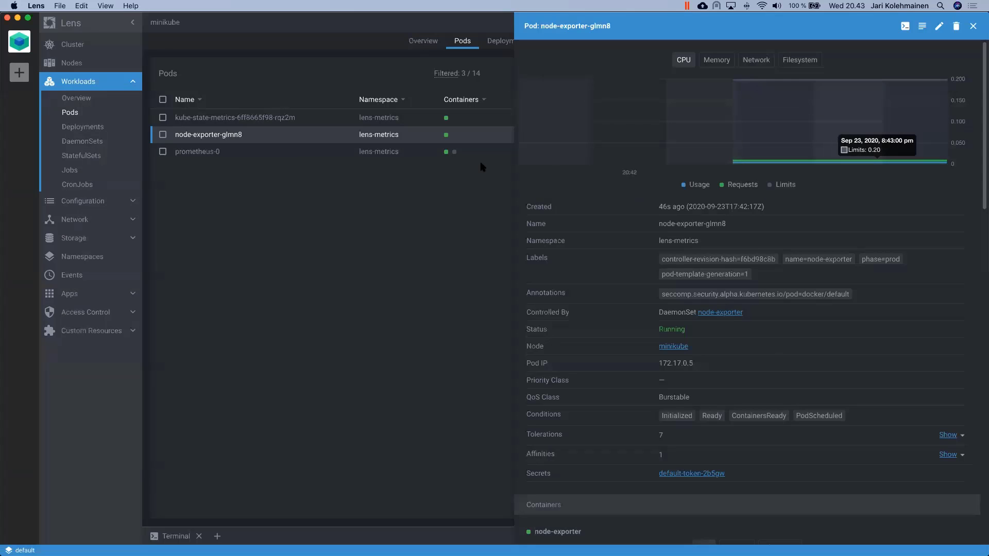
# Step: Check the minikube node's memory usage chart, then return to the Nodes list with Workloads collapsed
pyautogui.click(85, 64)
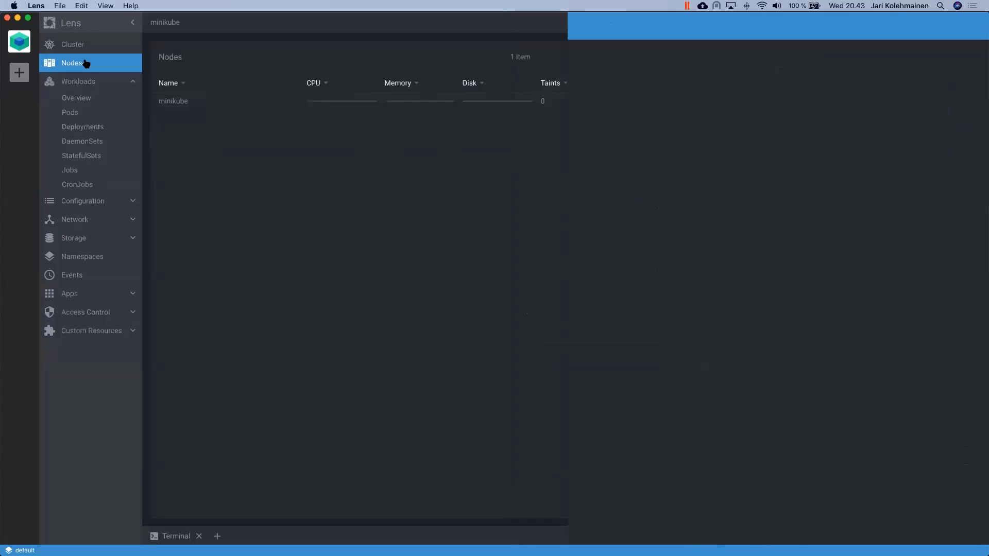
pyautogui.click(291, 106)
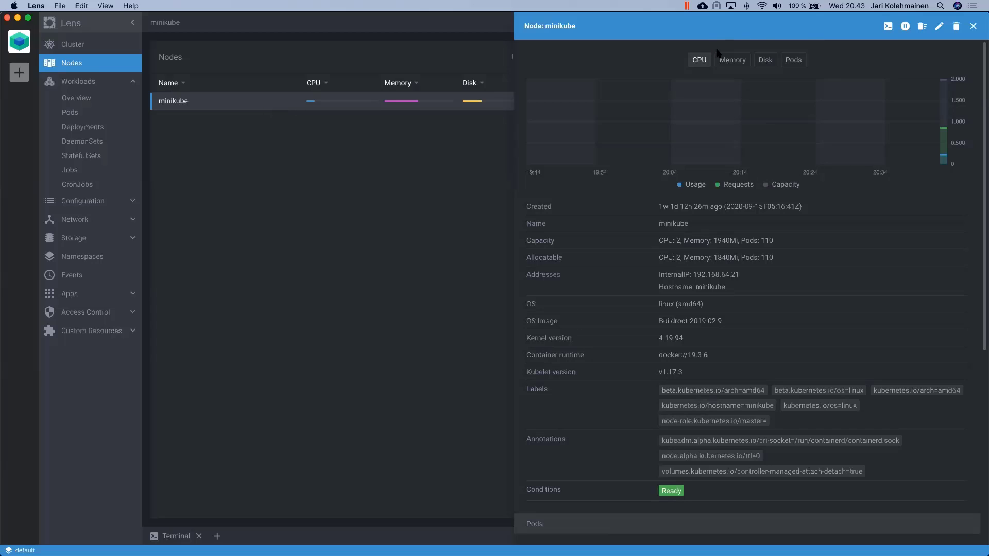
pyautogui.click(735, 59)
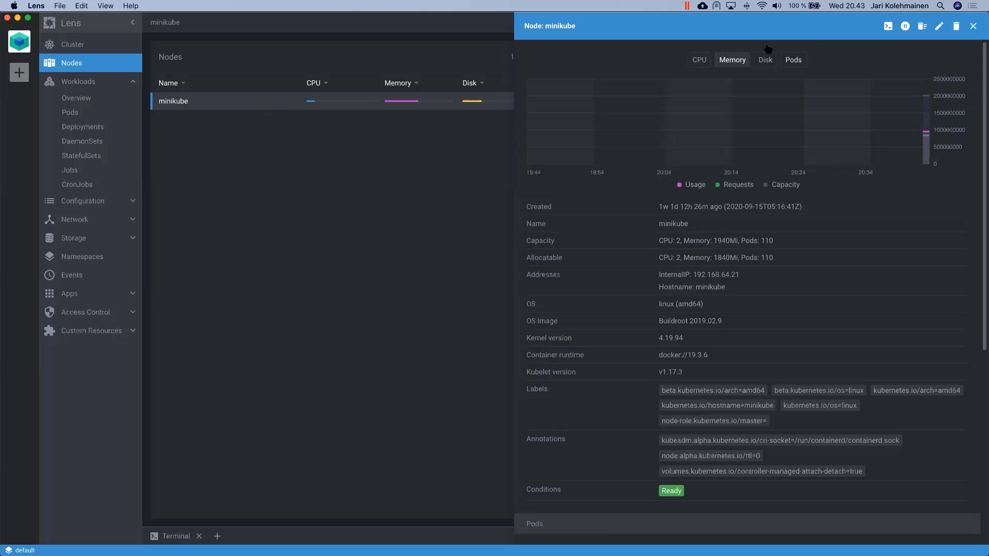
pyautogui.click(419, 210)
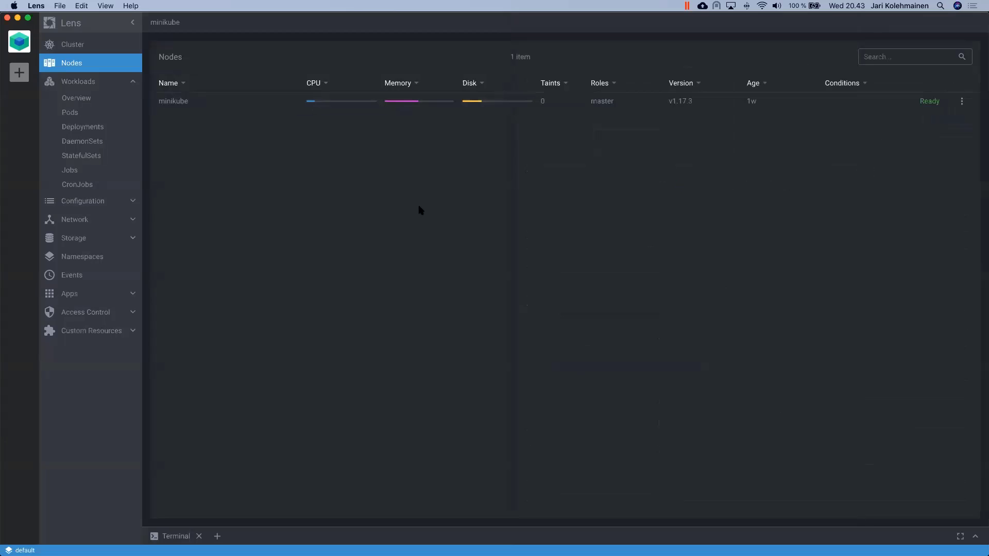
pyautogui.click(137, 82)
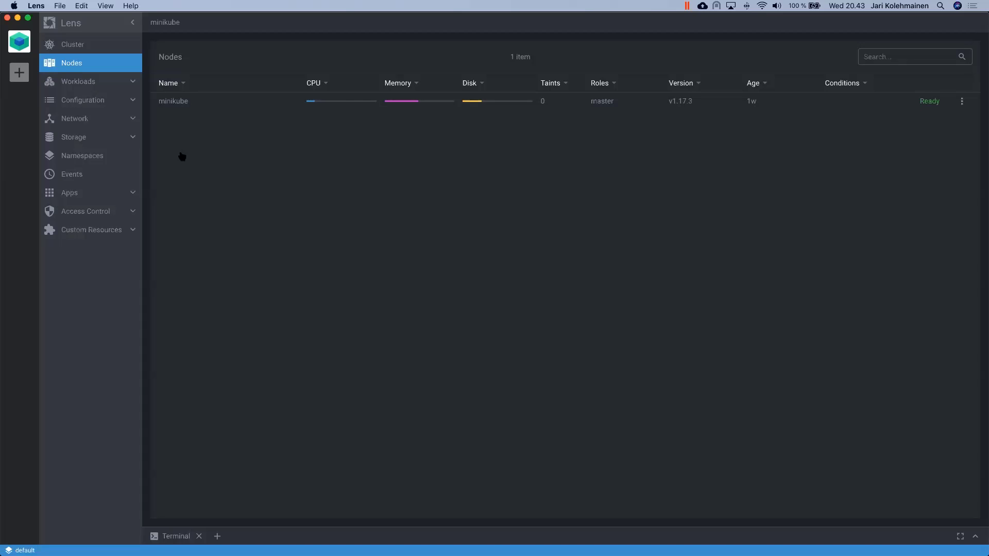
# Step: Copy the lens-meetup gcloud get-credentials command from GCP's Connect dialog into Terminal
pyautogui.press('super+Tab')
pyautogui.press('super+Tab')
pyautogui.press('super+Tab')
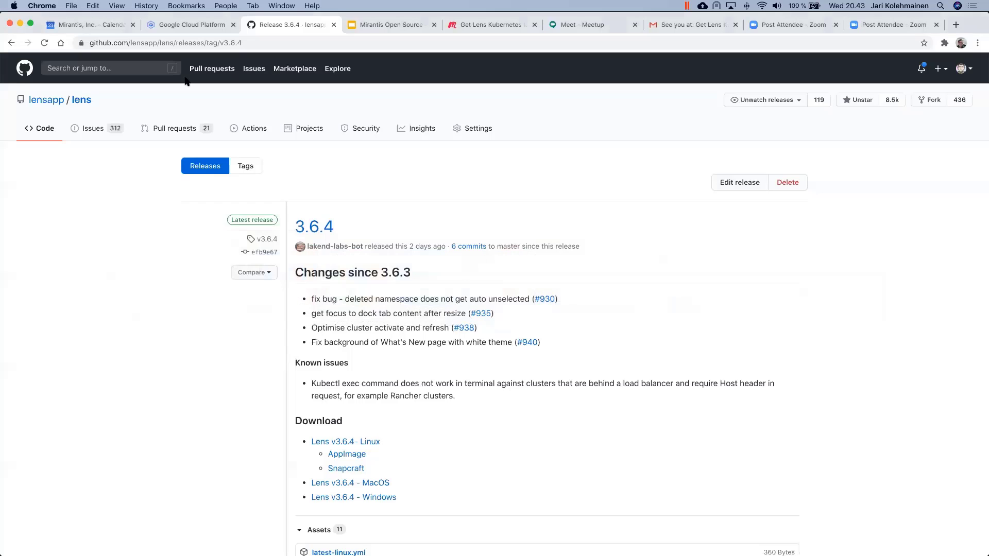
pyautogui.click(185, 25)
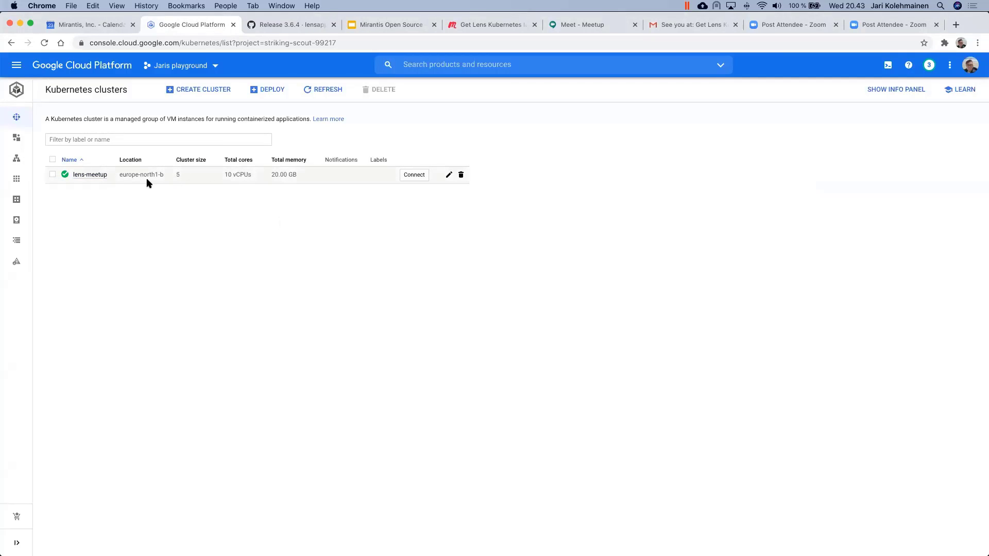
pyautogui.click(413, 176)
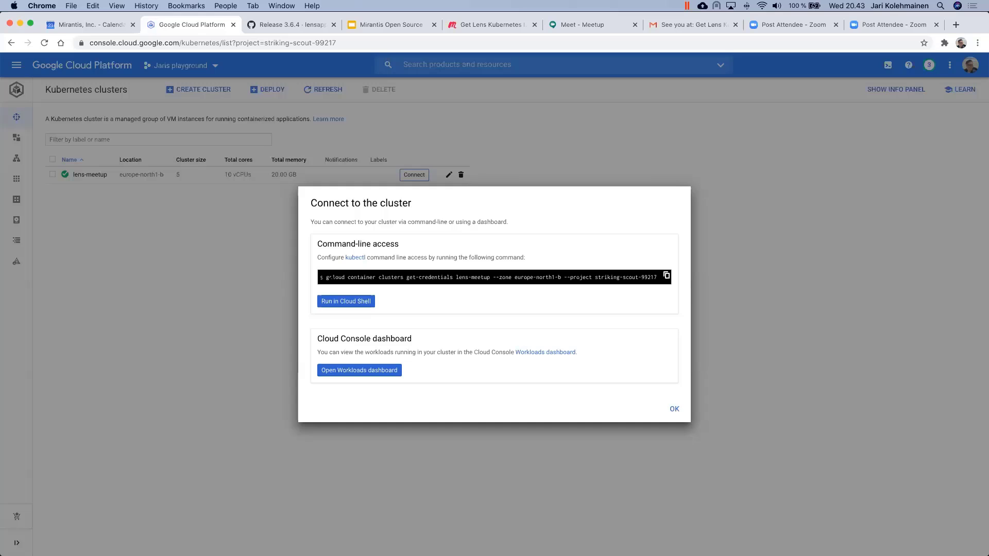
pyautogui.tripleClick(329, 277)
pyautogui.press('super+c')
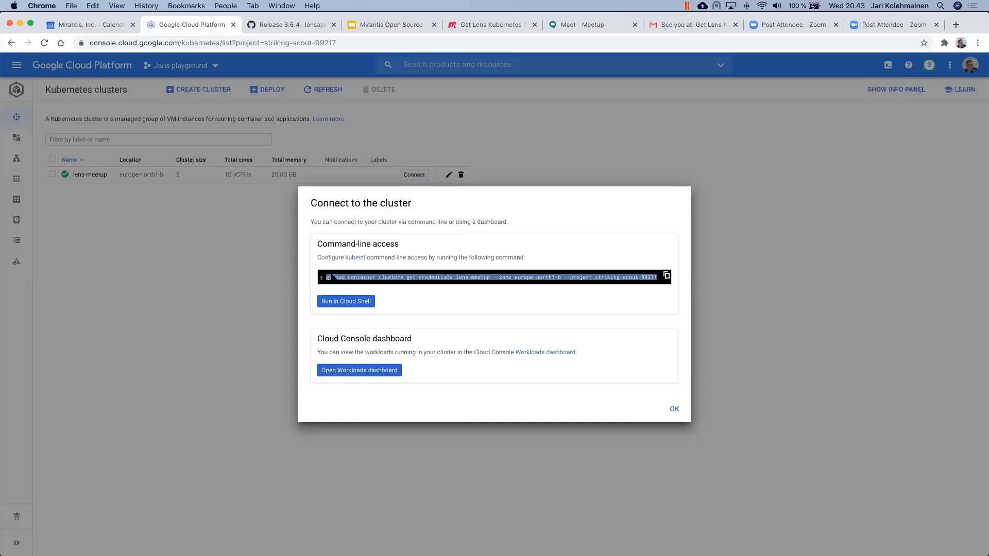
pyautogui.press('super+Tab')
pyautogui.press('super+Tab')
pyautogui.press('super+Tab')
pyautogui.press('super+Tab')
pyautogui.press('super+Tab')
pyautogui.press('super+Tab')
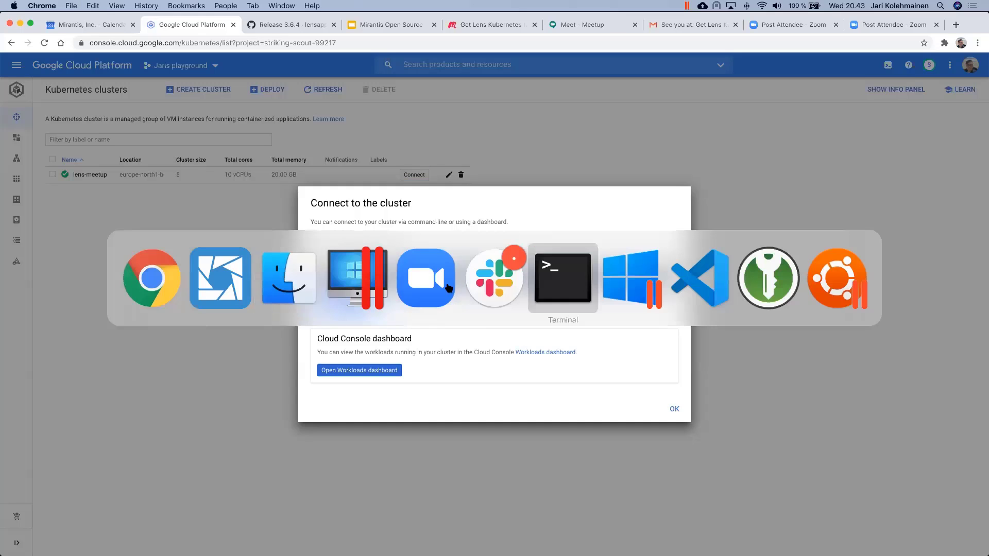
pyautogui.press('super+v')
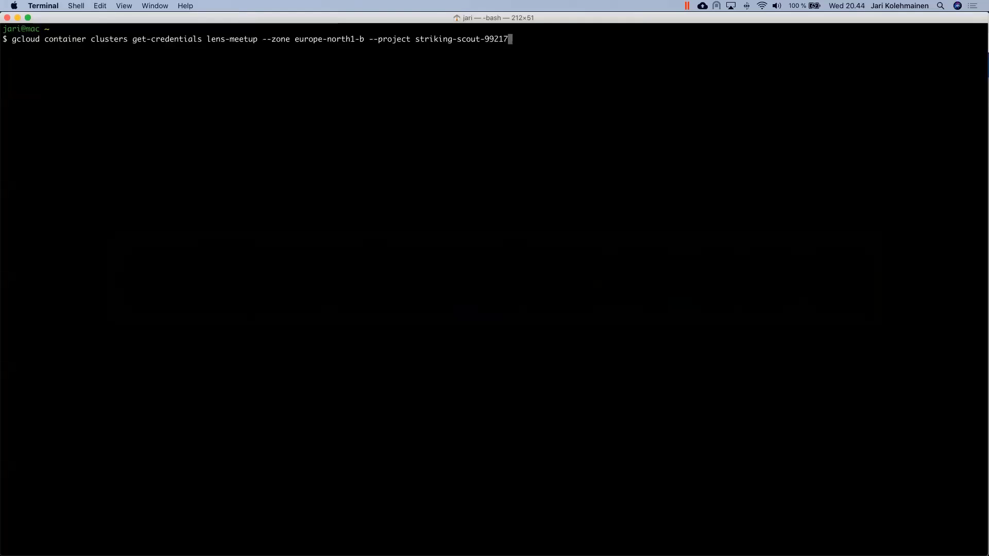
# Step: Run the get-credentials command, then 'kubectl get nodes' to confirm five Ready GKE nodes
pyautogui.press('Return')
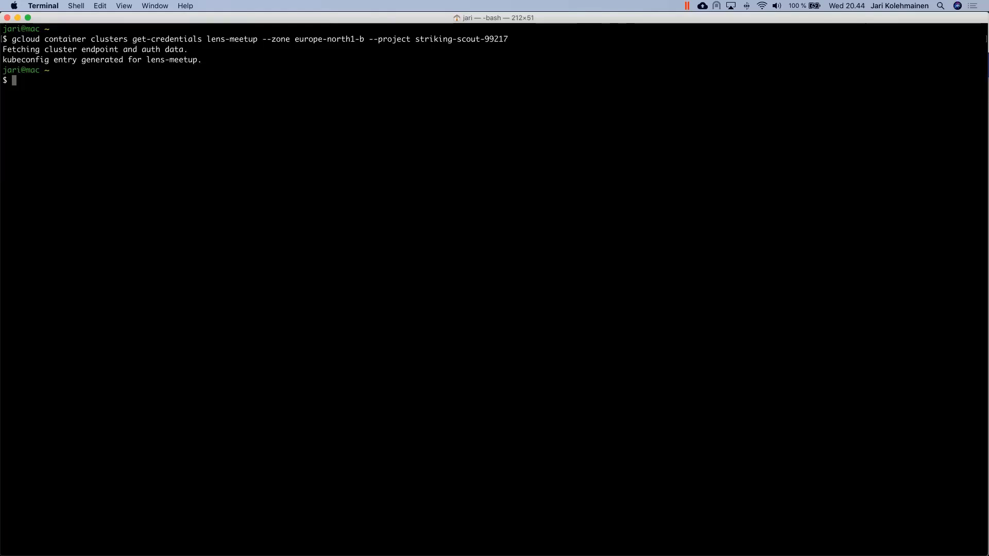
pyautogui.write('kubectl')
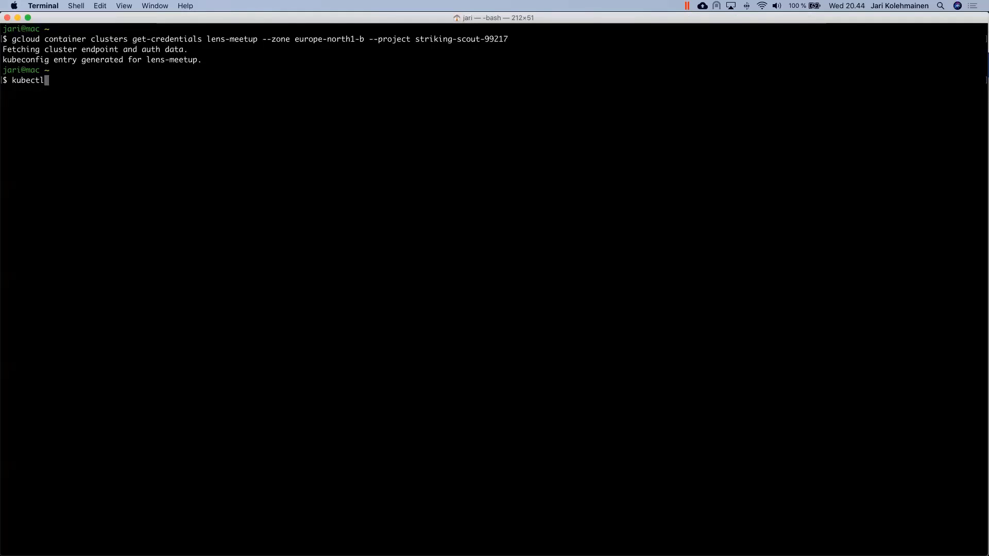
pyautogui.write(' get nodes')
pyautogui.press('Return')
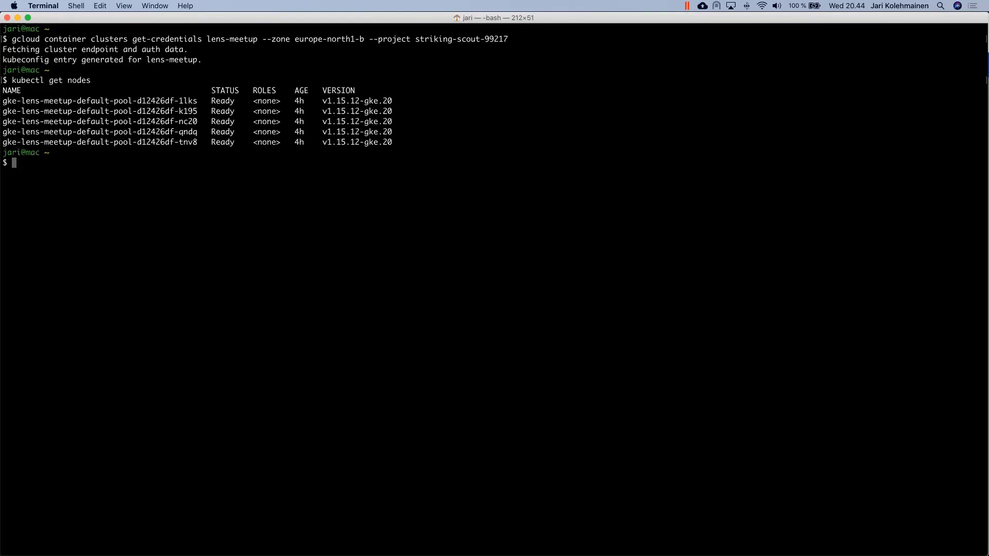
pyautogui.press('super+Tab')
pyautogui.press('super+Tab')
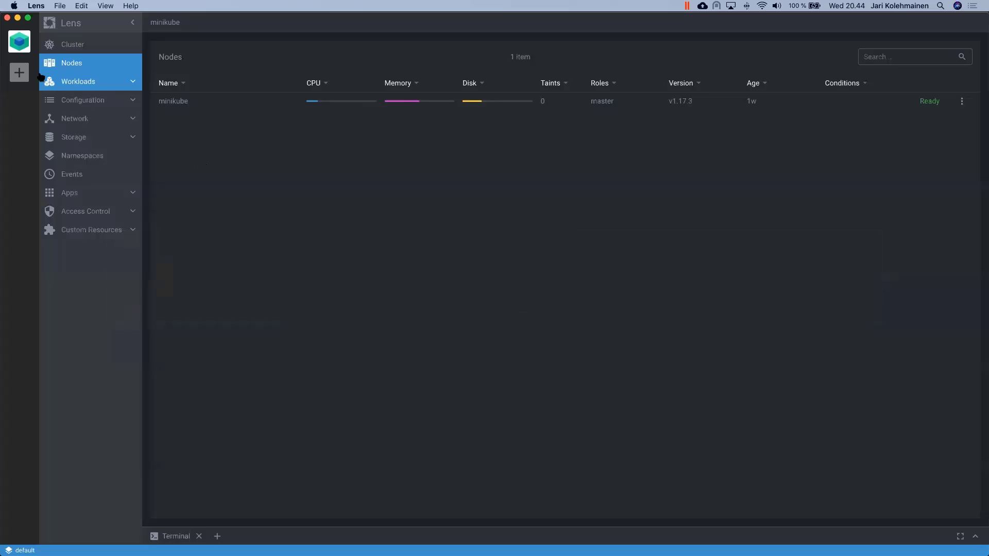
# Step: Add the GKE lens-meetup context from the kubeconfig as a new cluster in Lens
pyautogui.click(18, 72)
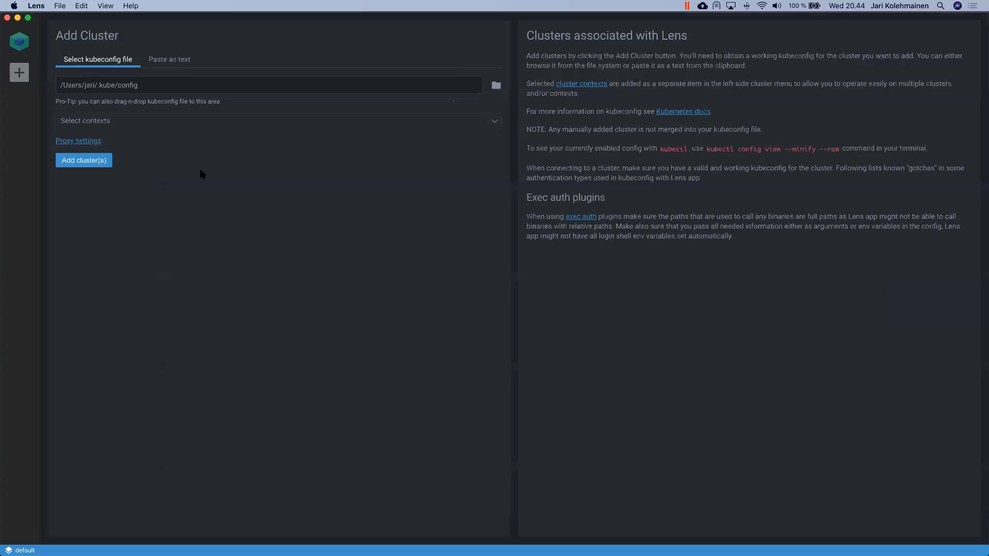
pyautogui.click(215, 122)
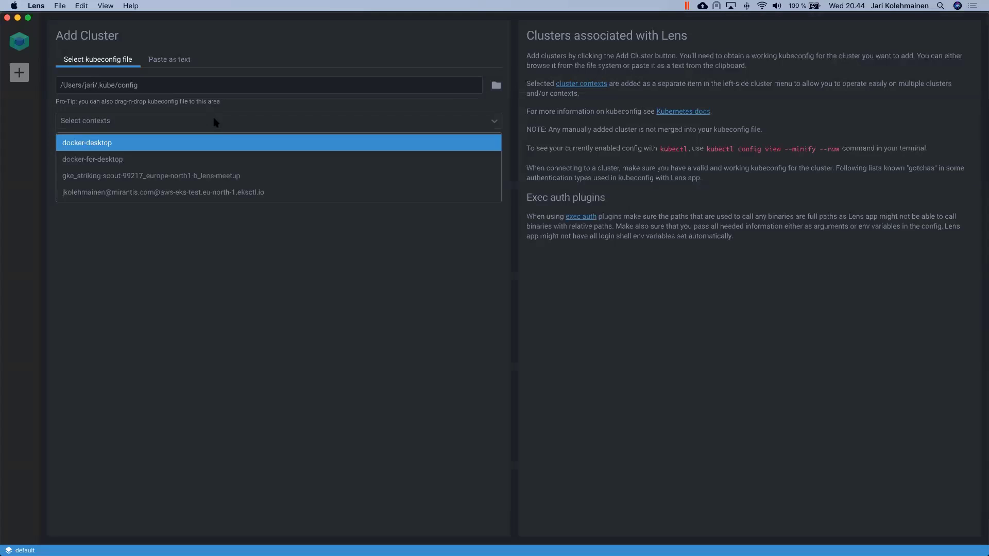
pyautogui.click(219, 177)
pyautogui.click(220, 266)
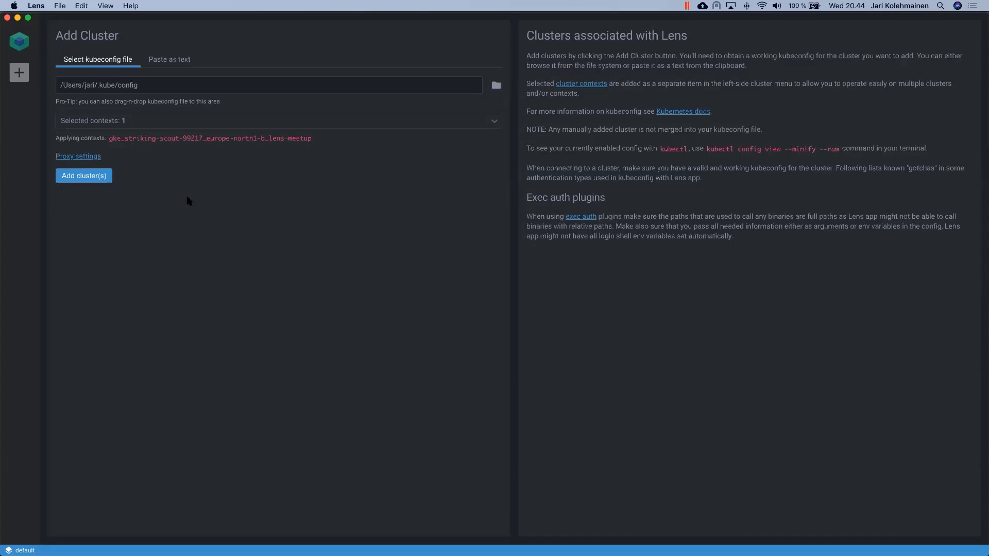
pyautogui.click(94, 177)
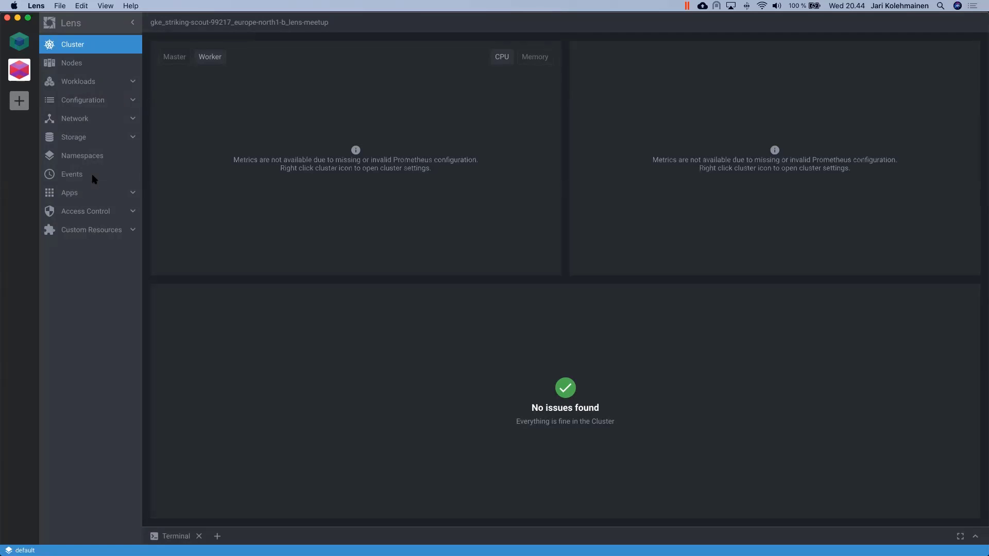
# Step: Review the GKE cluster's workloads overview, its 24 pods and 8 kube-system deployments
pyautogui.click(95, 81)
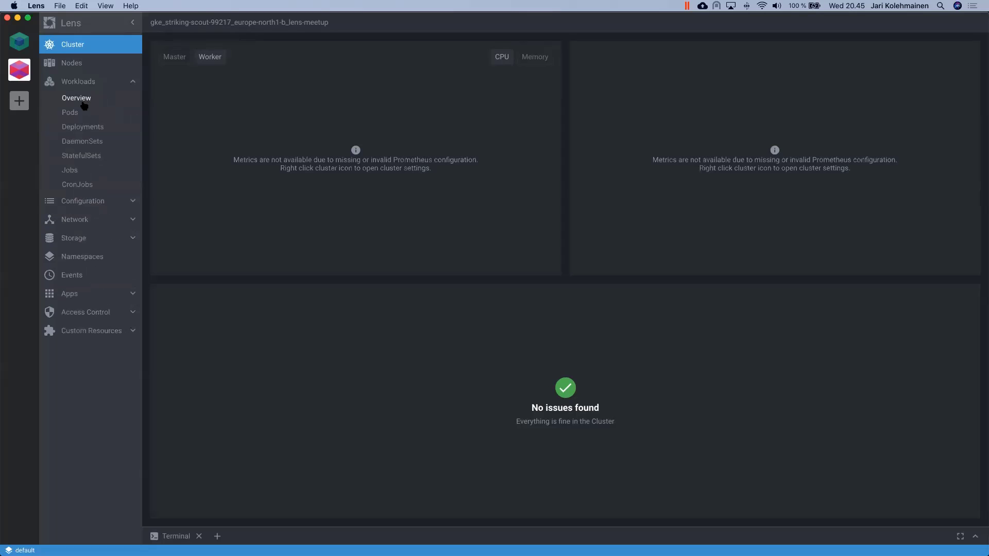
pyautogui.click(83, 103)
pyautogui.click(77, 113)
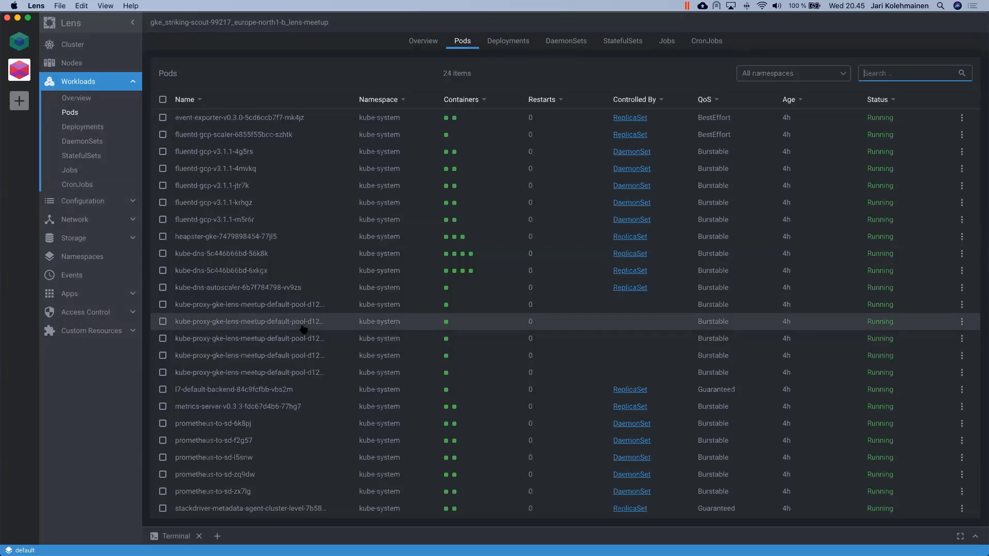
pyautogui.click(103, 103)
pyautogui.click(101, 126)
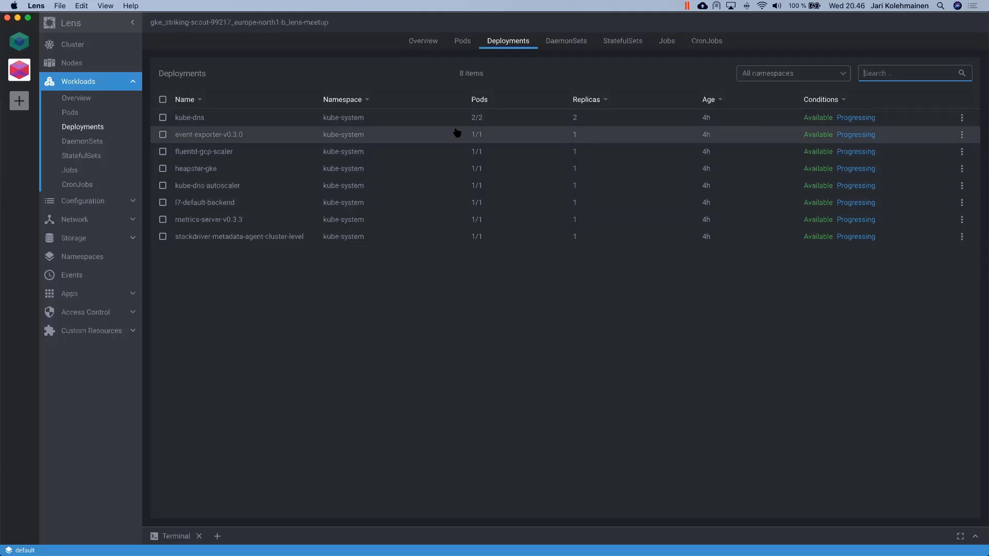
pyautogui.press('super+Tab')
pyautogui.press('super+Tab')
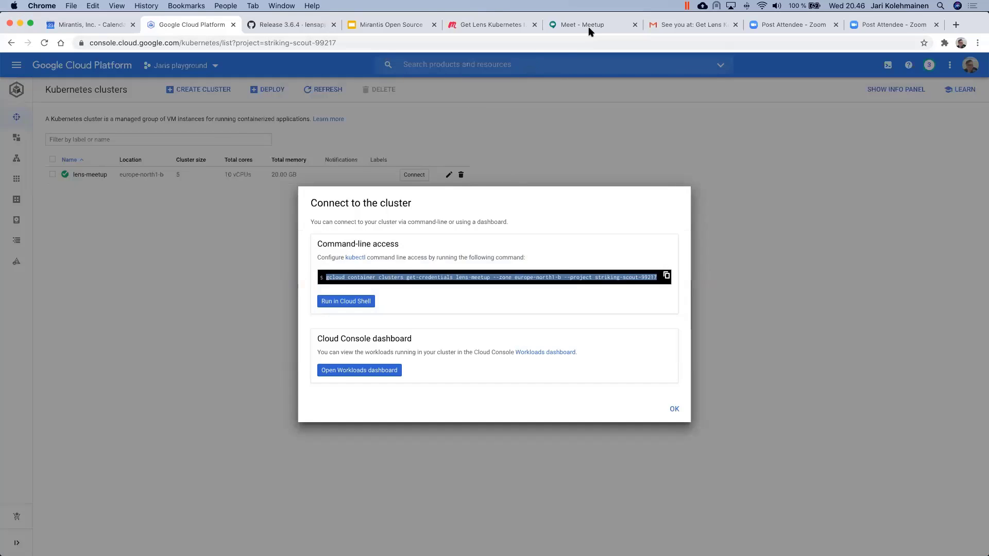
# Step: Present the Lens Meetup deck full screen from slide 7, 'DEMO! Get Lens Running in 5 Minutes'
pyautogui.click(368, 24)
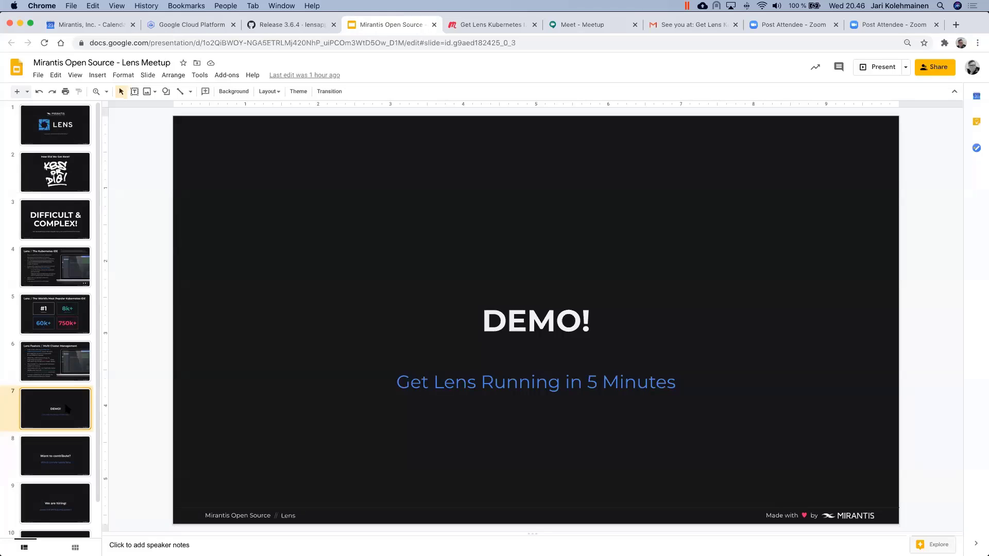
pyautogui.press('super+Return')
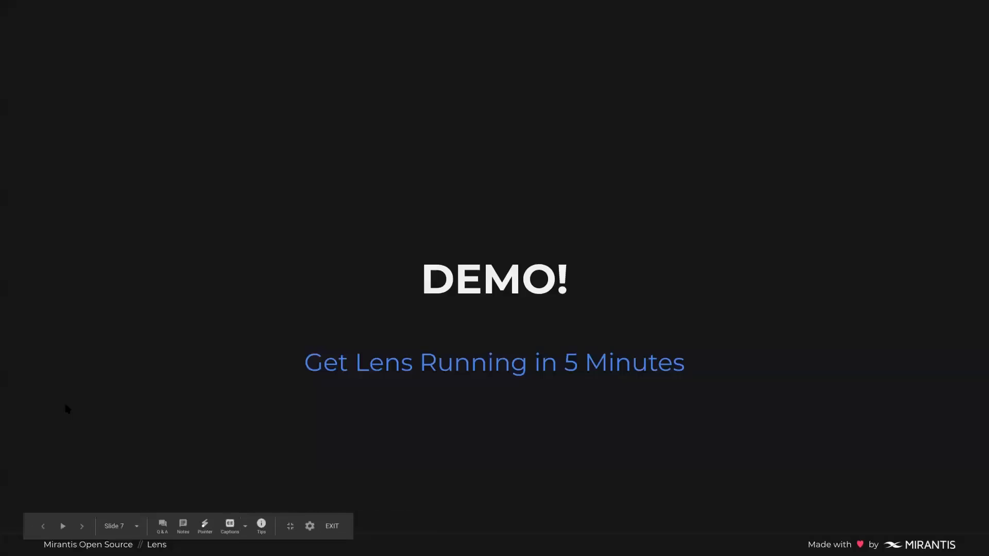